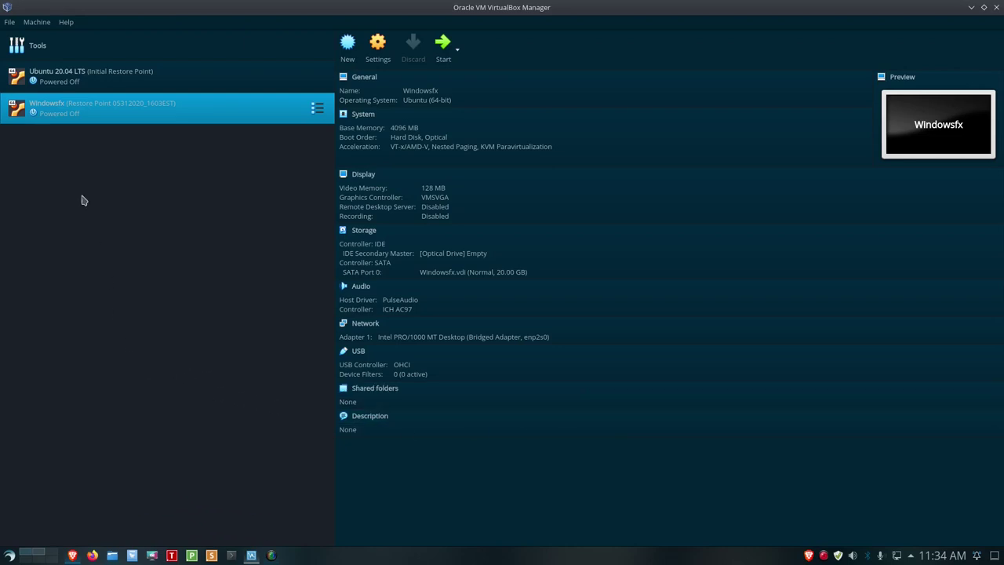
Create a new machine named Windowsfx_2 with type Linux and version Ubuntu (64-bit).
{"action": "left_click", "coordinate": [40, 22]}
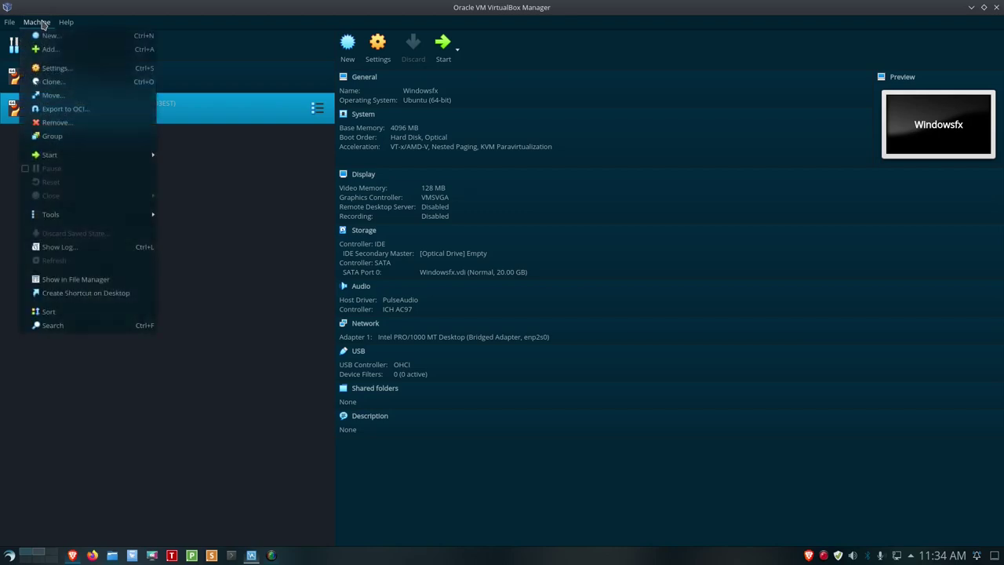
{"action": "left_click", "coordinate": [40, 36]}
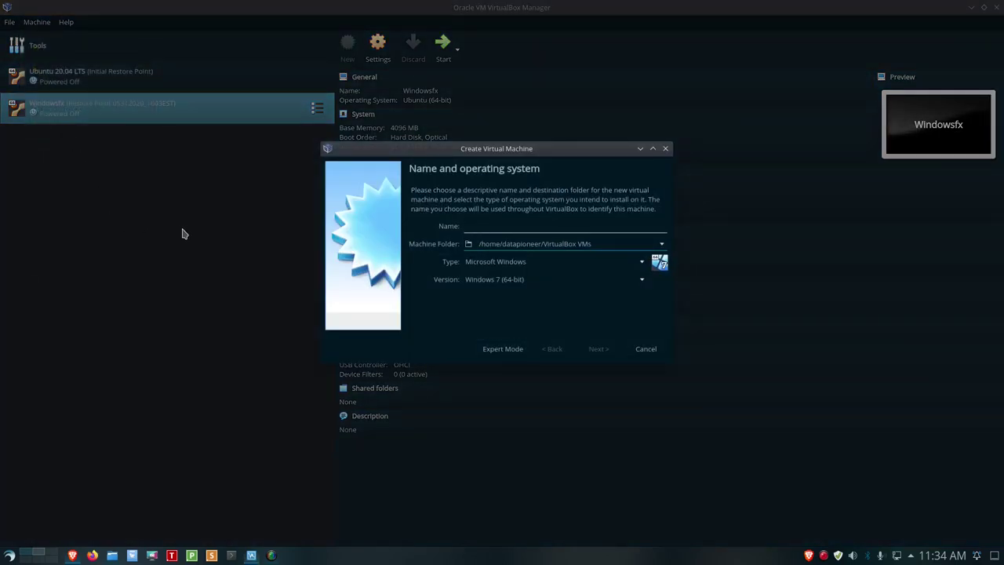
{"action": "type", "text": "Windowsfx_2"}
{"action": "left_click", "coordinate": [642, 263]}
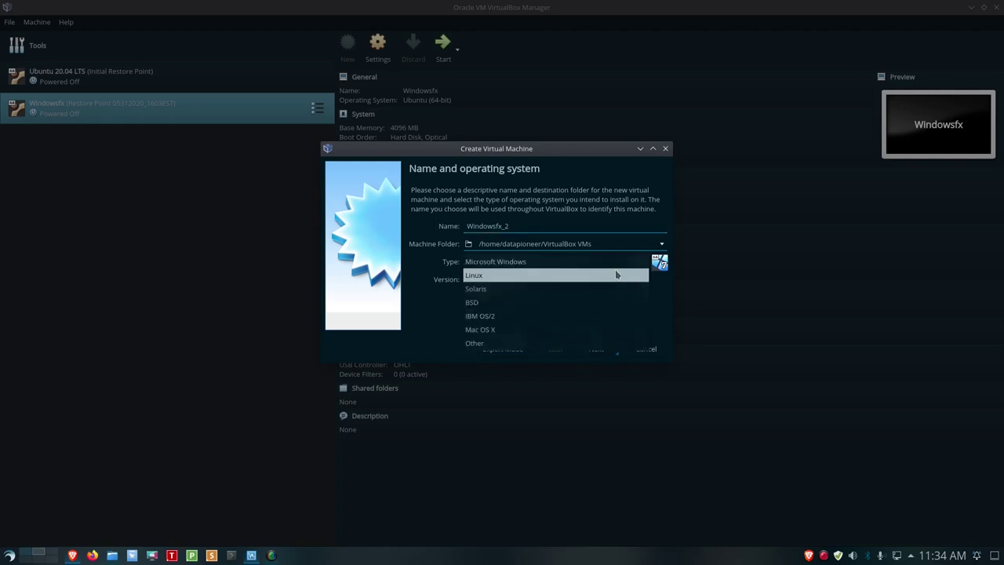
{"action": "left_click", "coordinate": [617, 275]}
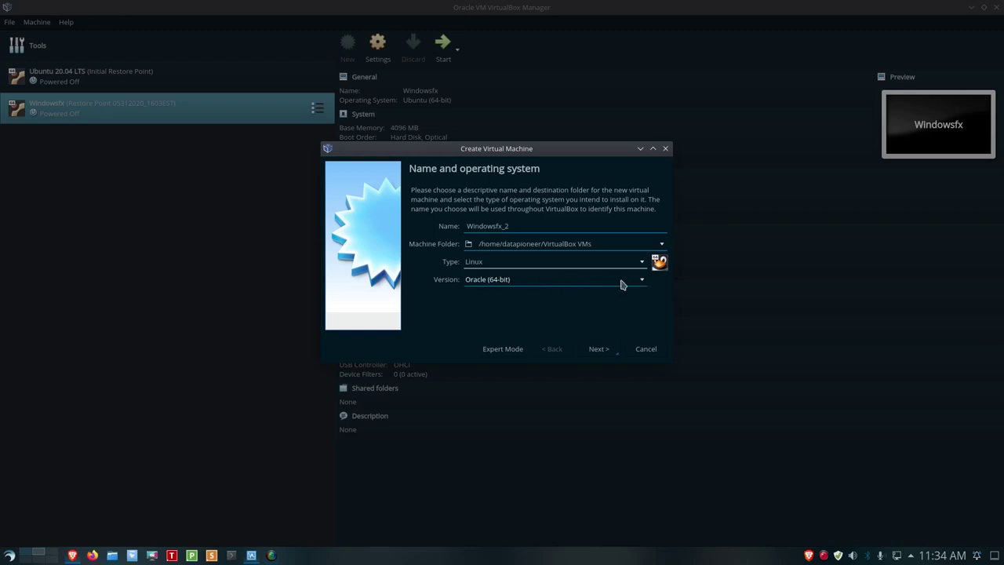
{"action": "left_click", "coordinate": [641, 280]}
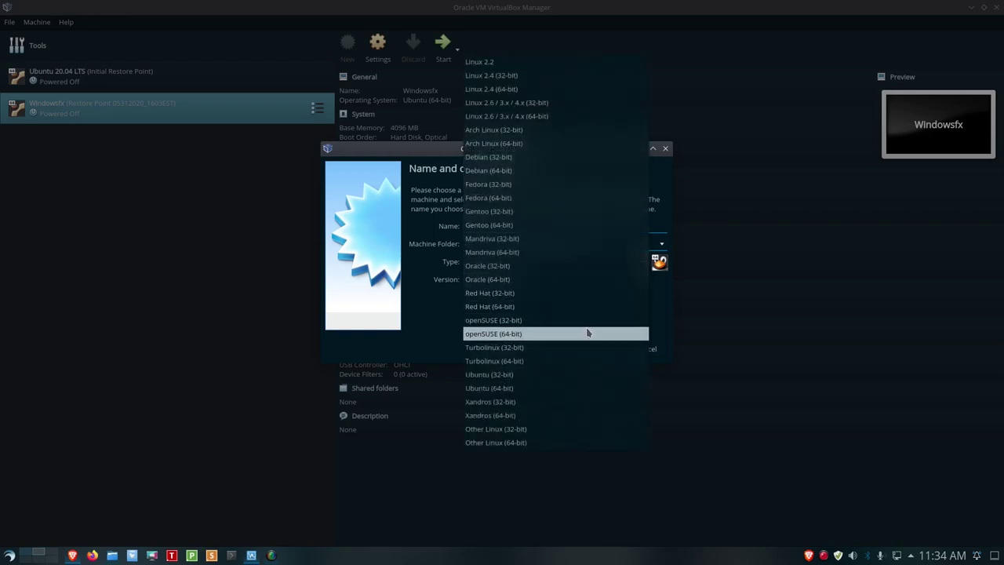
{"action": "left_click", "coordinate": [553, 386]}
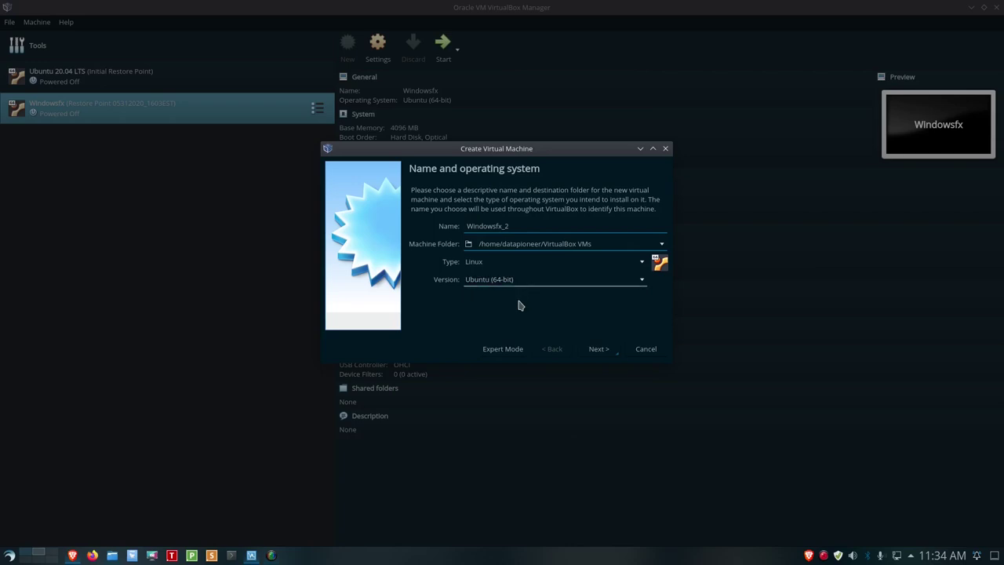
{"action": "left_click", "coordinate": [593, 349]}
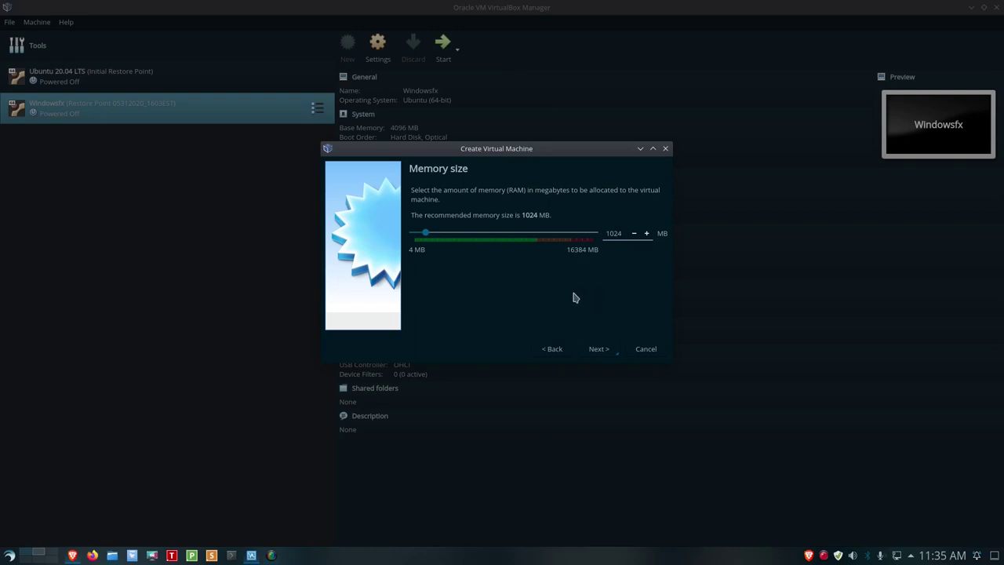
Give the new machine 4096 MB of memory.
{"action": "key", "text": "BackSpace"}
{"action": "key", "text": "BackSpace"}
{"action": "key", "text": "BackSpace"}
{"action": "key", "text": "BackSpace"}
{"action": "type", "text": "4096"}
{"action": "left_click", "coordinate": [598, 349]}
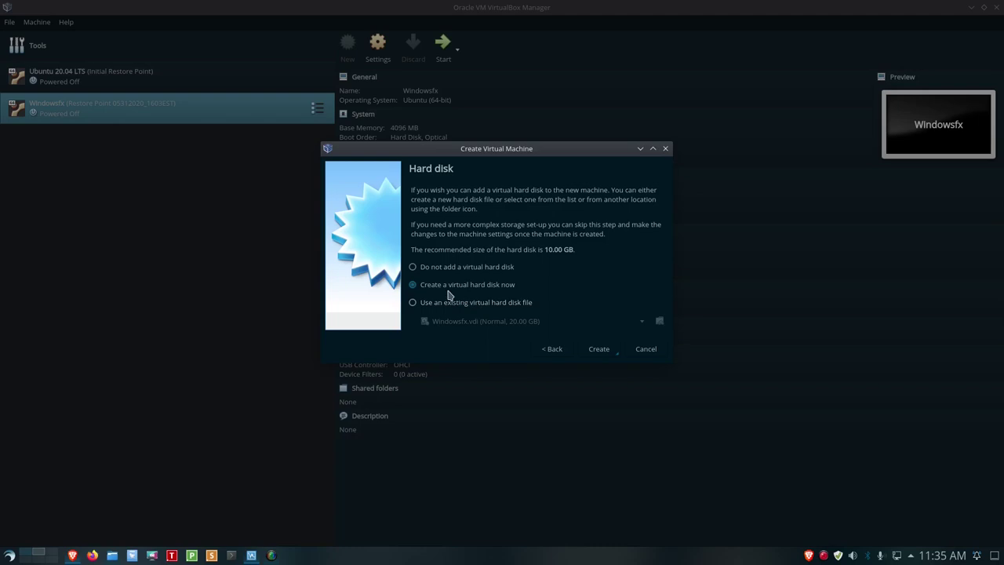
Create a dynamically allocated 20 GB VDI virtual hard disk to finish the machine.
{"action": "left_click", "coordinate": [593, 352]}
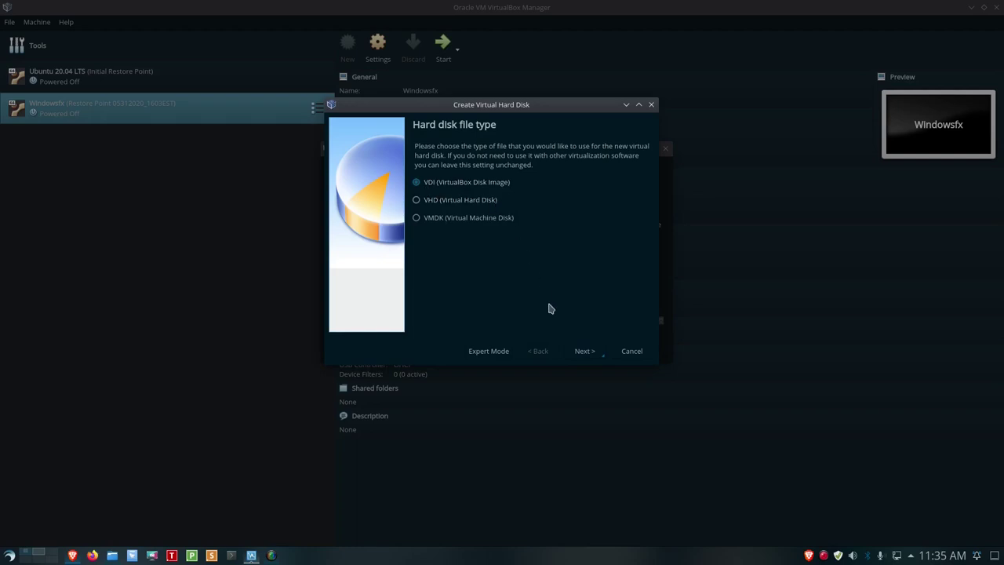
{"action": "left_click", "coordinate": [575, 351]}
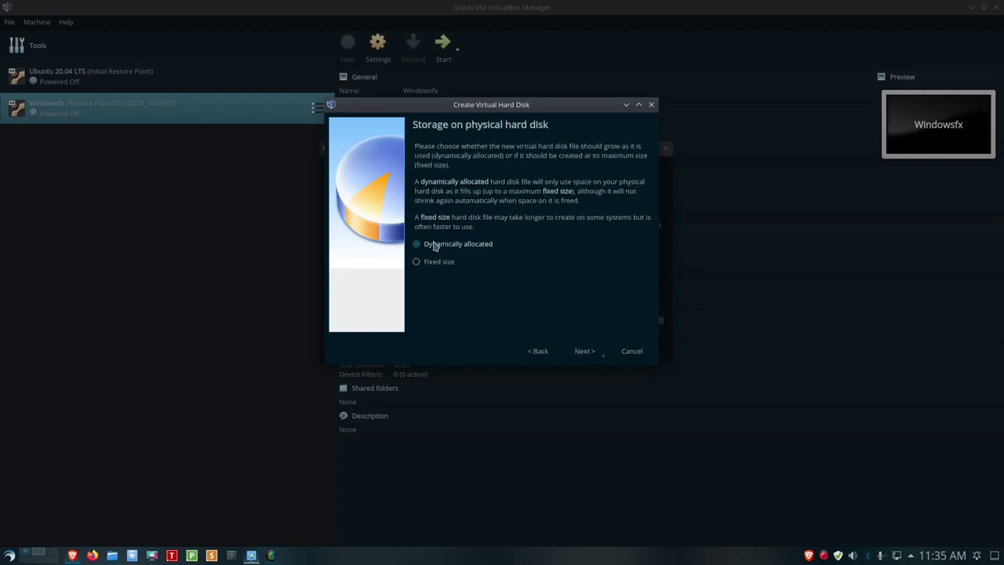
{"action": "left_click", "coordinate": [584, 352]}
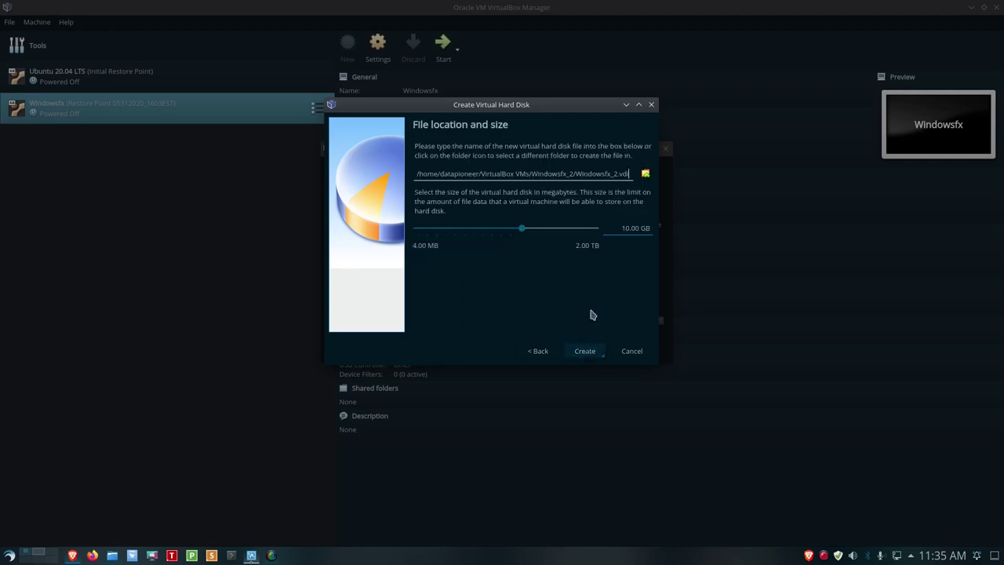
{"action": "left_click", "coordinate": [628, 228]}
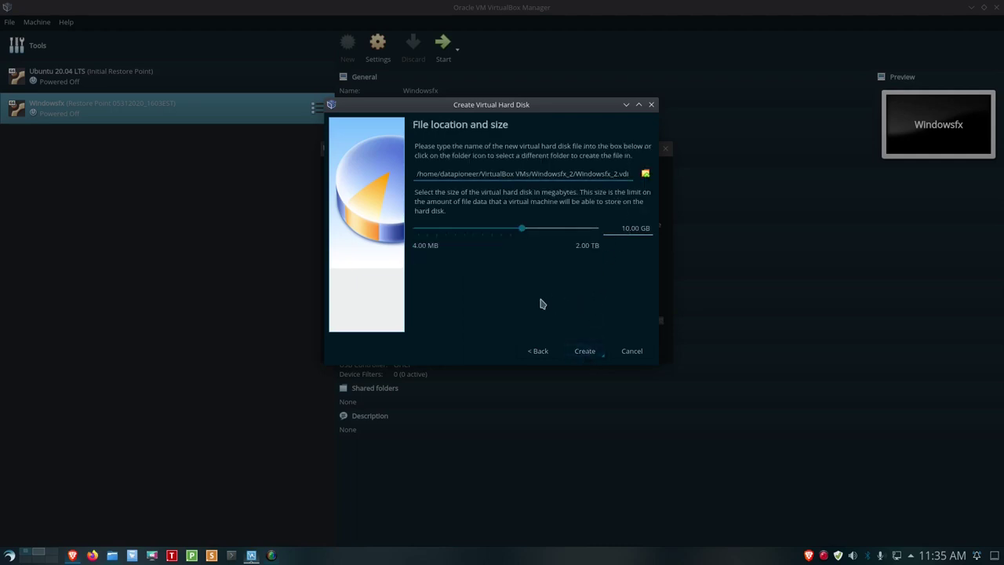
{"action": "key", "text": "BackSpace"}
{"action": "key", "text": "BackSpace"}
{"action": "type", "text": "20"}
{"action": "left_click", "coordinate": [585, 351]}
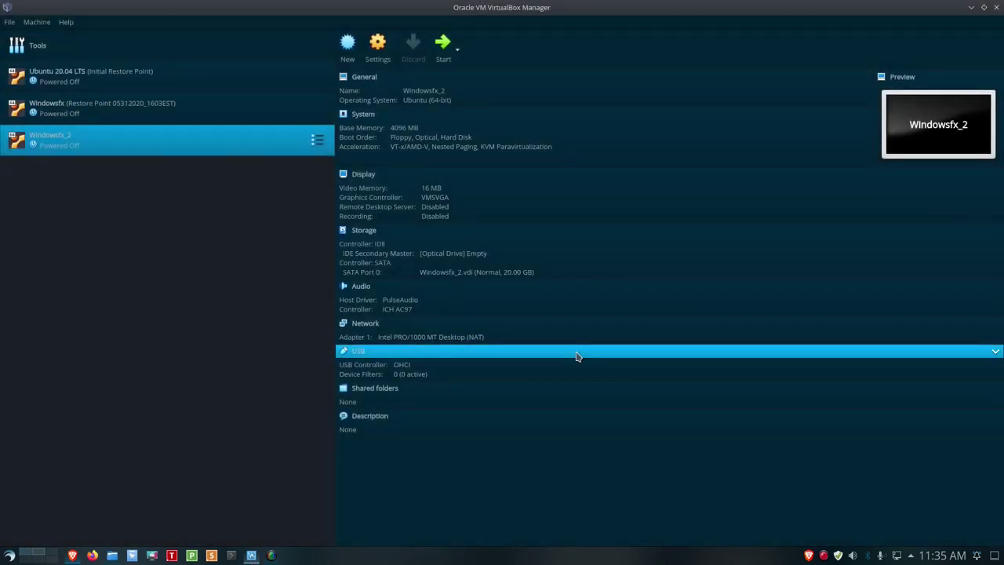
Drop Floppy from boot order, put Hard Disk before Optical, and set video memory to 128 MB.
{"action": "left_click", "coordinate": [376, 47]}
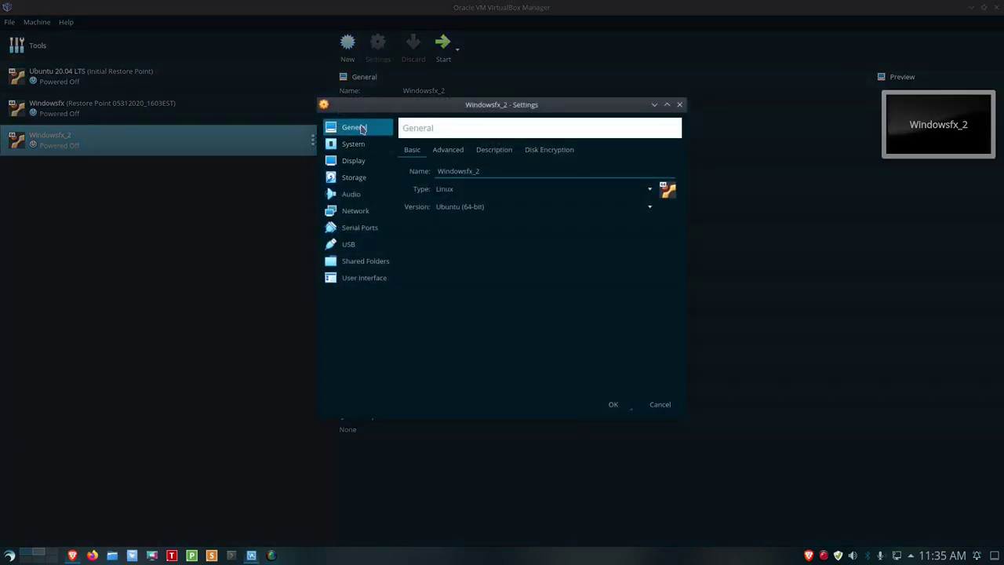
{"action": "left_click", "coordinate": [356, 148]}
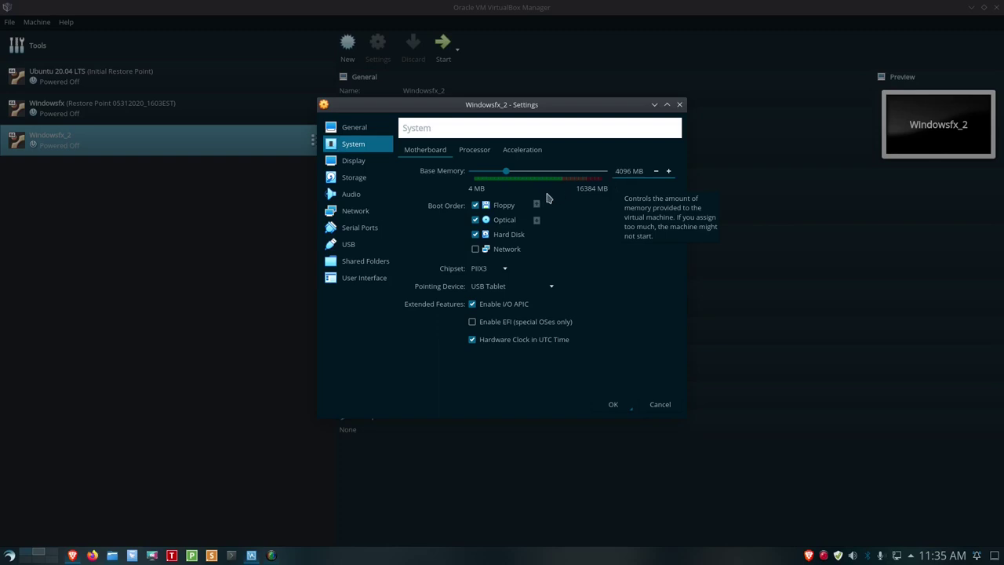
{"action": "left_click", "coordinate": [475, 206]}
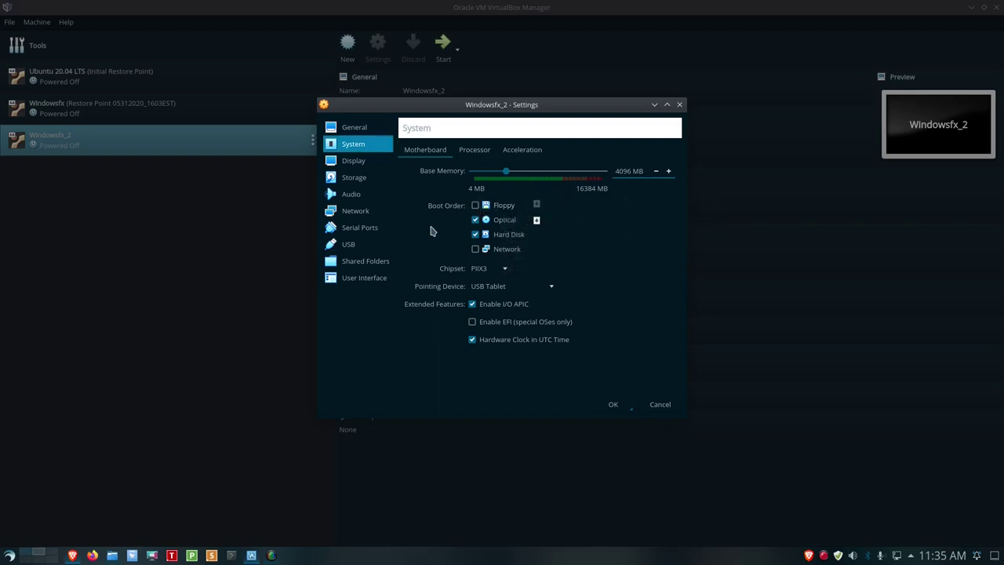
{"action": "left_click", "coordinate": [506, 236]}
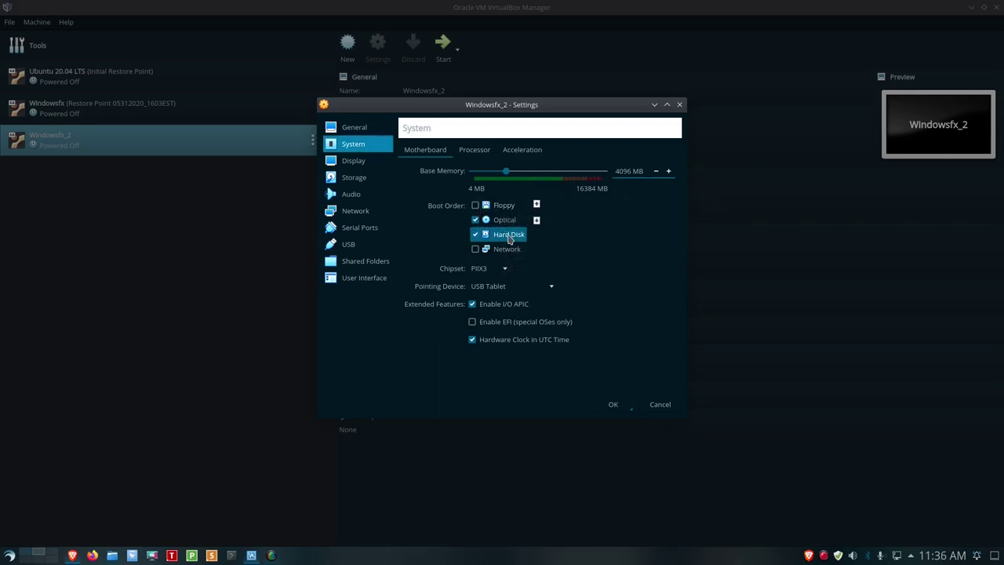
{"action": "left_click", "coordinate": [537, 205]}
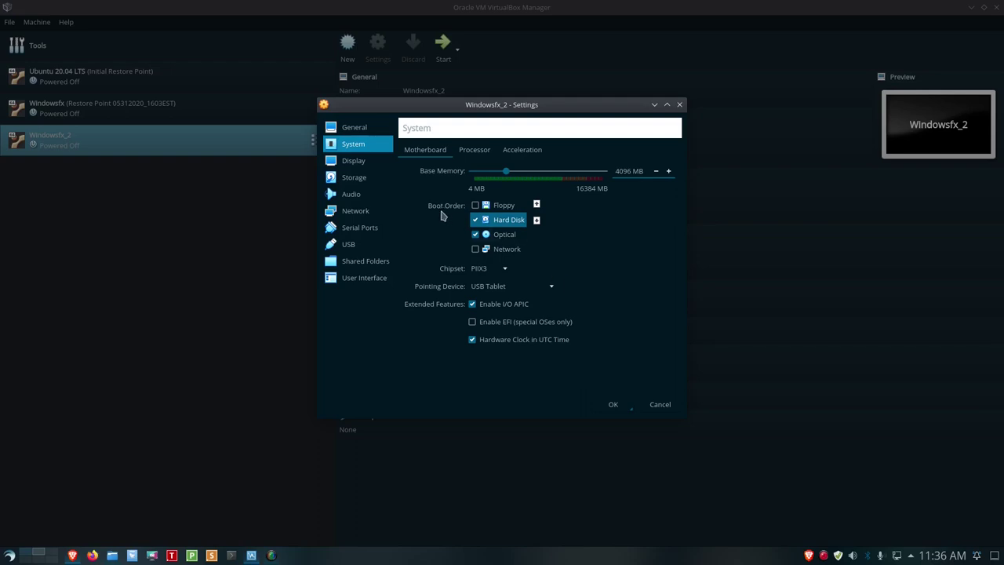
{"action": "left_click", "coordinate": [367, 166]}
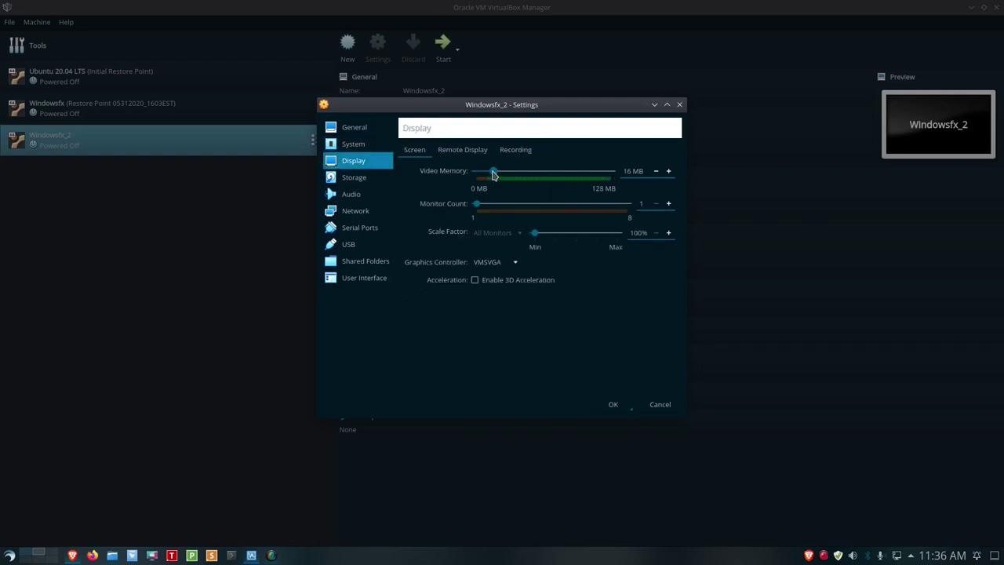
{"action": "left_click_drag", "start_coordinate": [494, 174], "coordinate": [617, 173]}
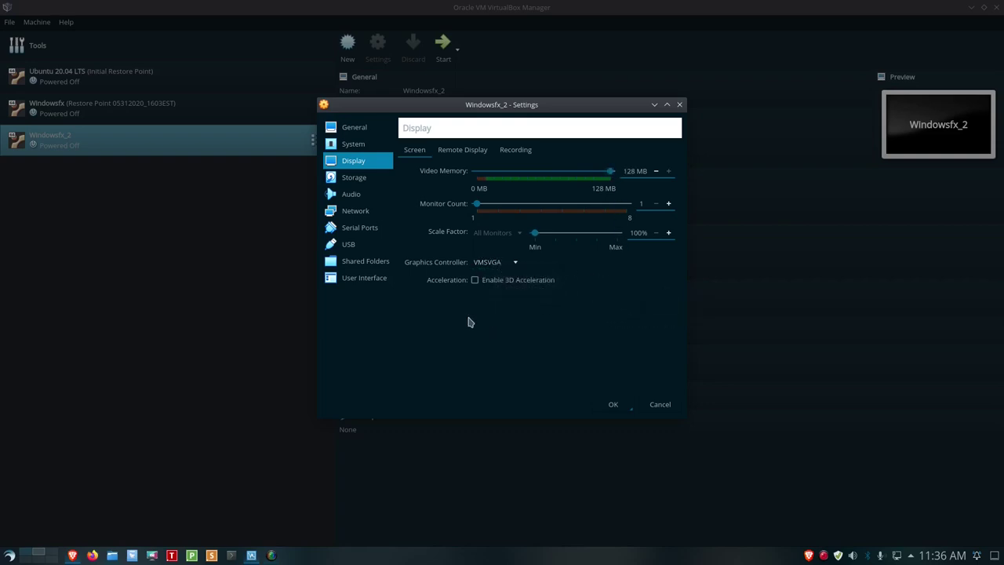
Attach the linuxfx10.2-wx-lts.iso image to the empty IDE optical drive.
{"action": "left_click", "coordinate": [345, 179]}
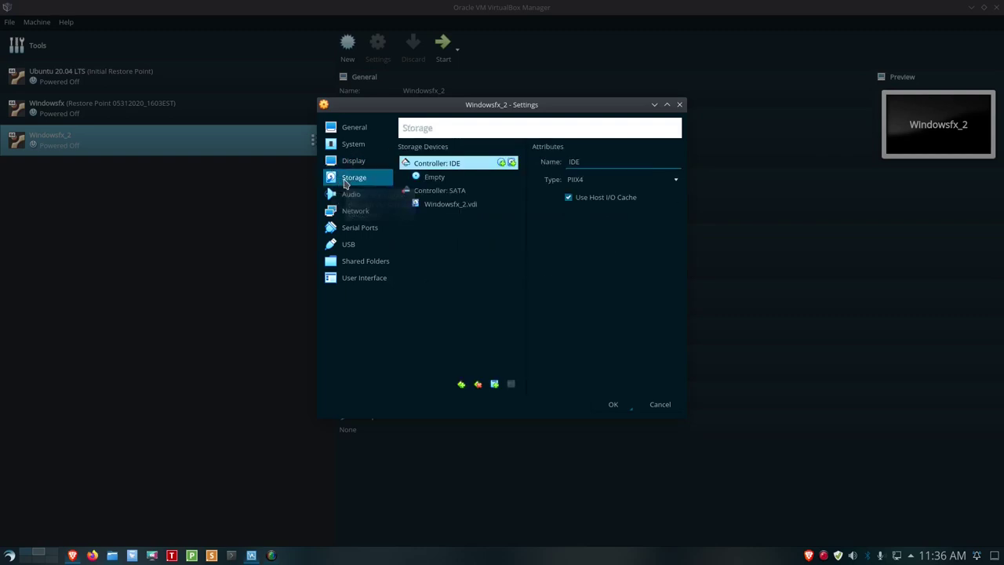
{"action": "left_click", "coordinate": [432, 178]}
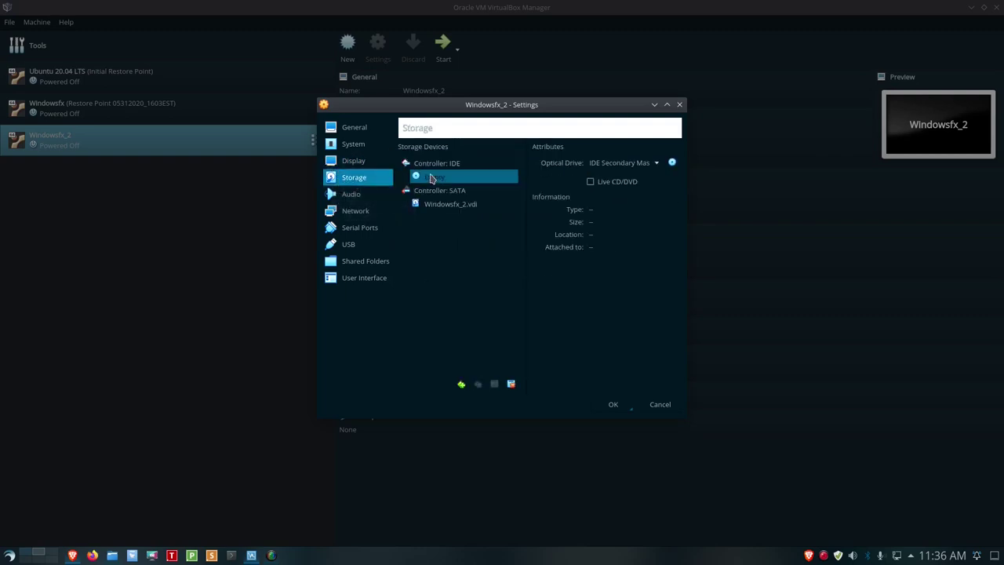
{"action": "left_click", "coordinate": [672, 162]}
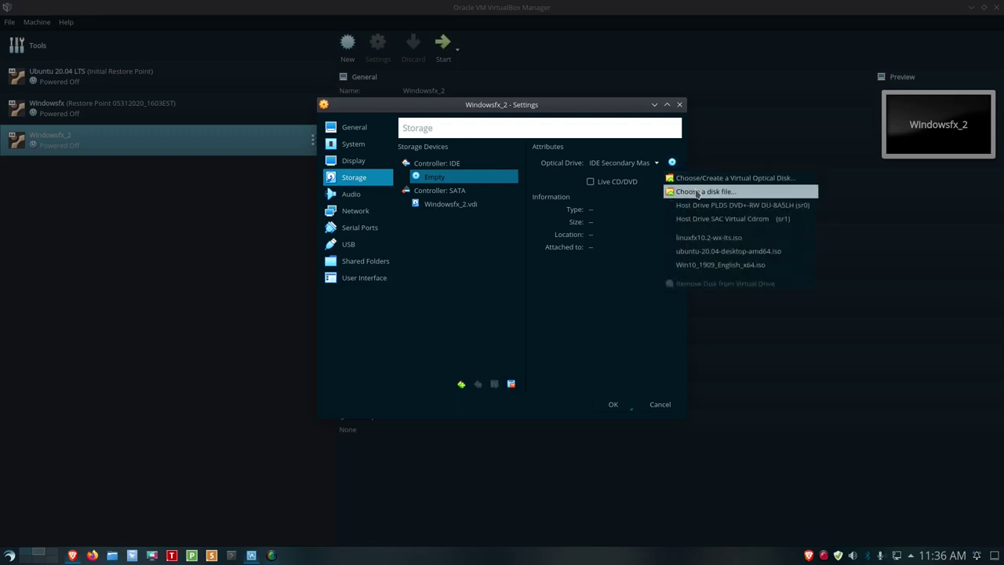
{"action": "left_click", "coordinate": [695, 191]}
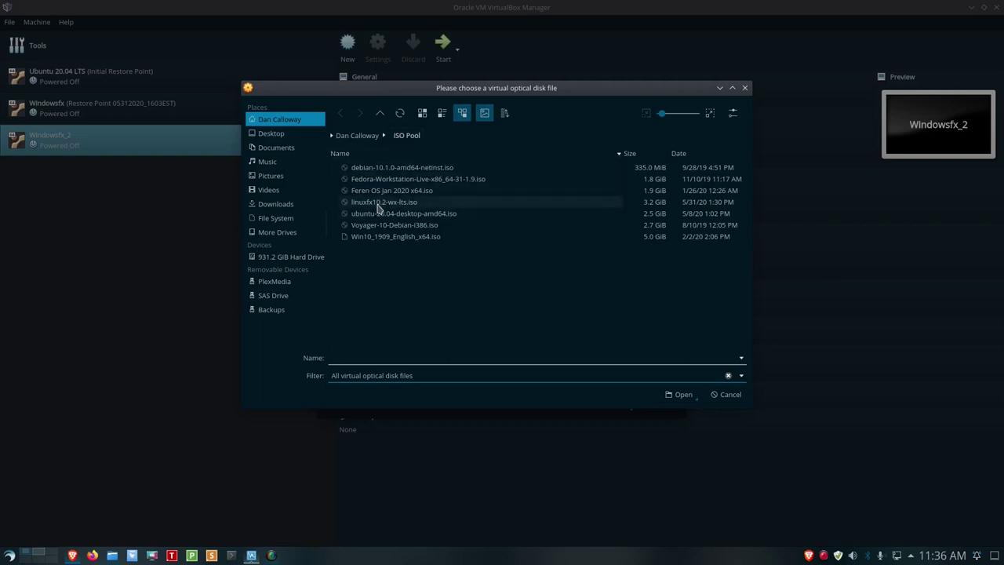
{"action": "left_click", "coordinate": [377, 205]}
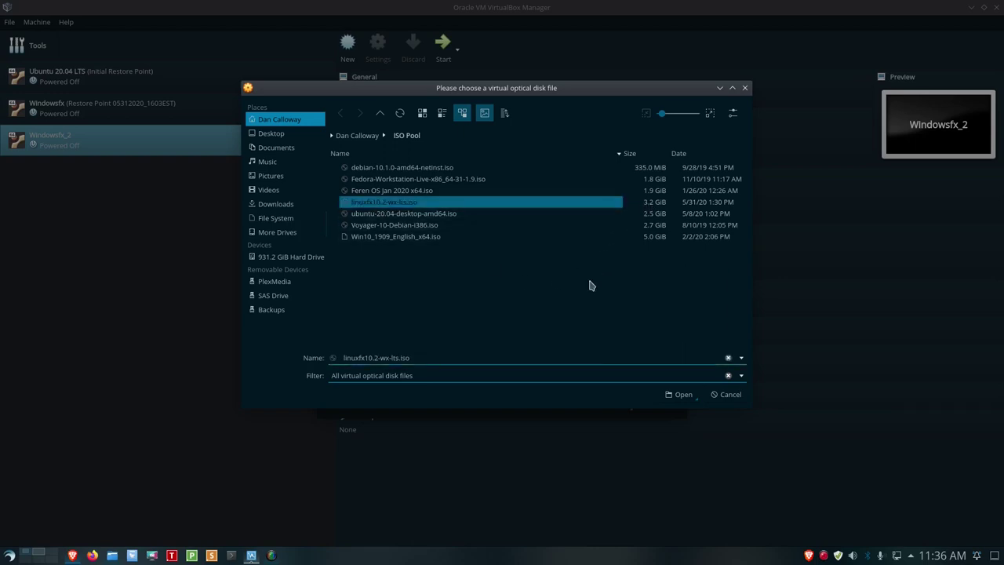
{"action": "left_click", "coordinate": [679, 397]}
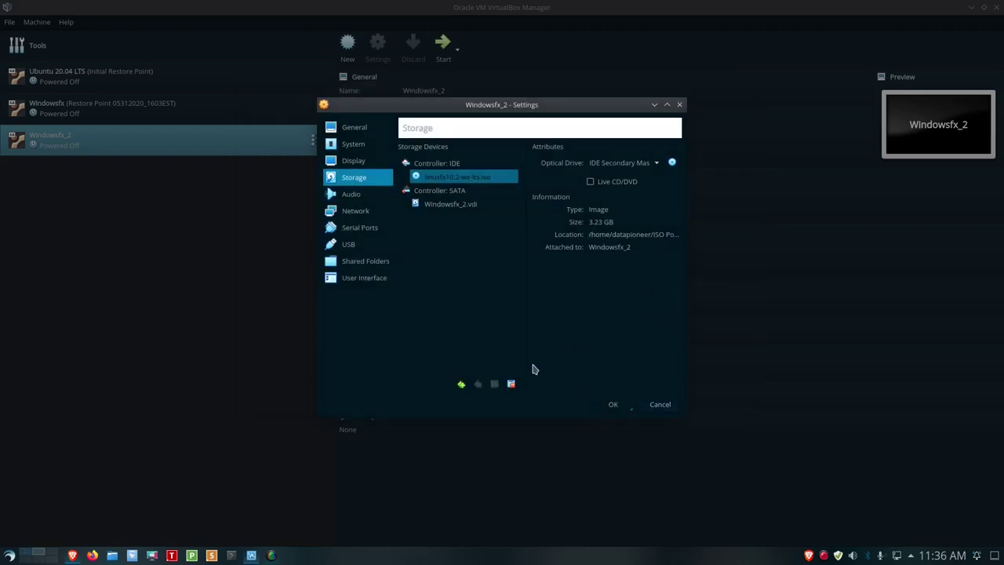
{"action": "left_click", "coordinate": [355, 197]}
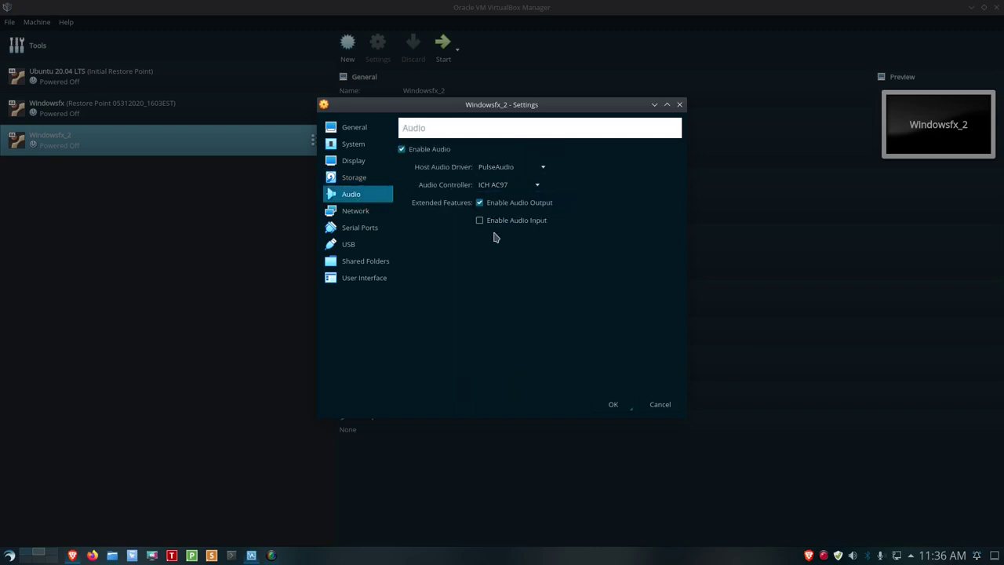
Set the network adapter to Bridged Adapter on enp2s0 and save the settings.
{"action": "left_click", "coordinate": [378, 211]}
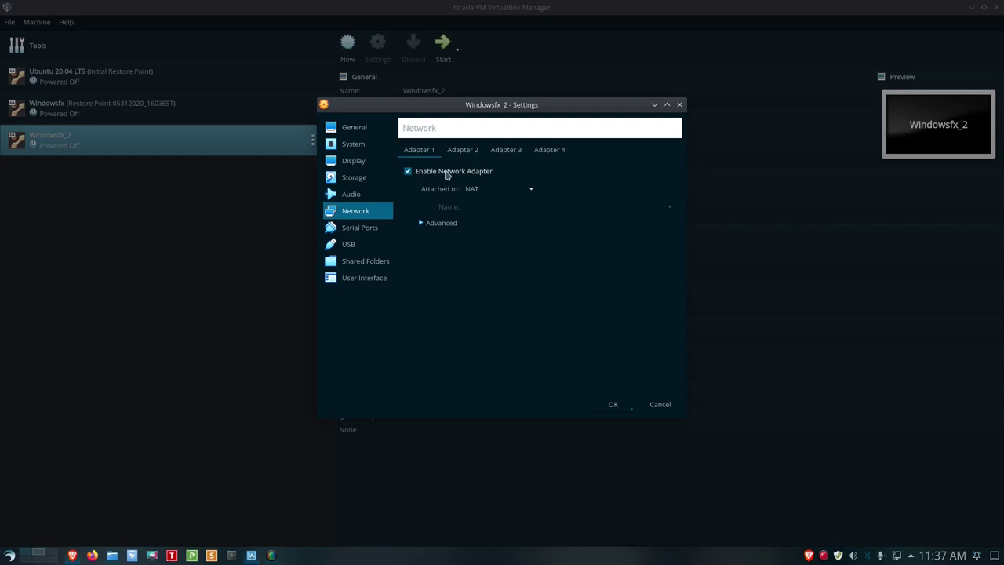
{"action": "left_click", "coordinate": [532, 191]}
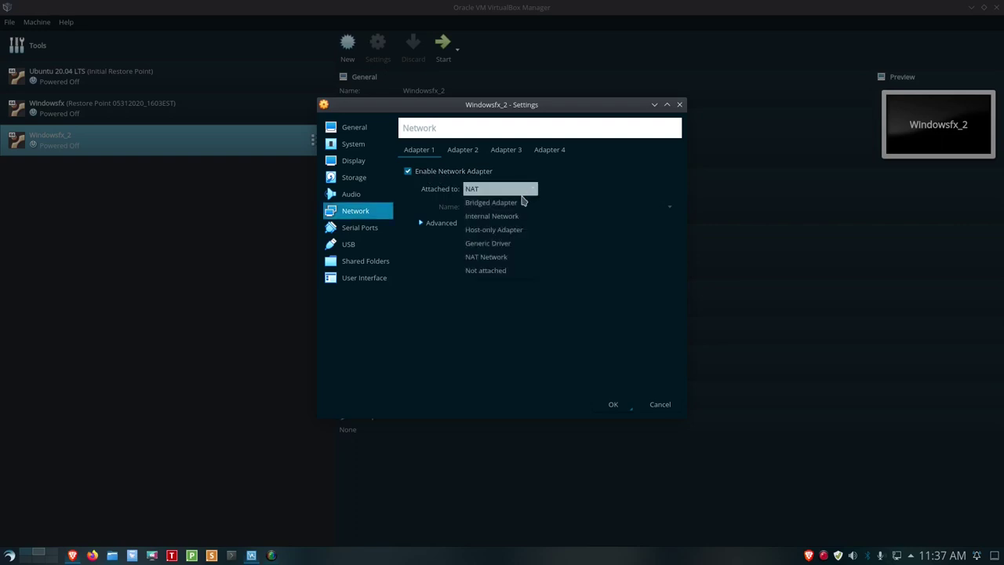
{"action": "left_click", "coordinate": [520, 201]}
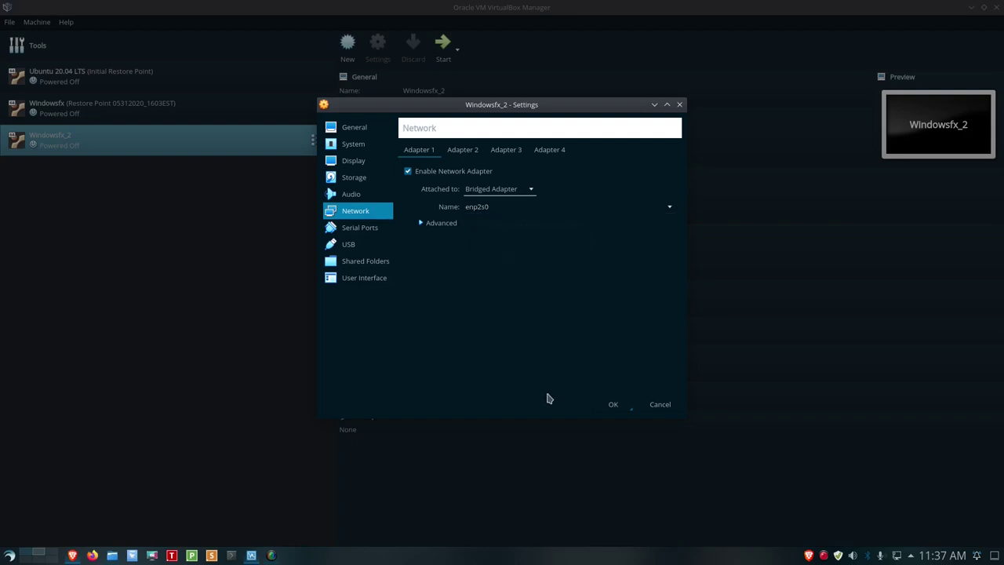
{"action": "left_click", "coordinate": [351, 181]}
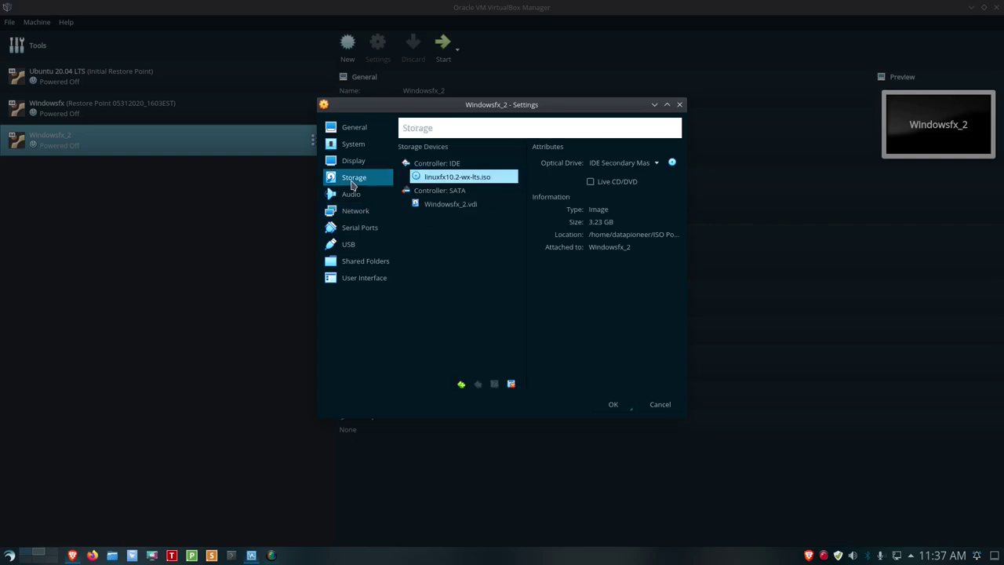
{"action": "left_click", "coordinate": [610, 407]}
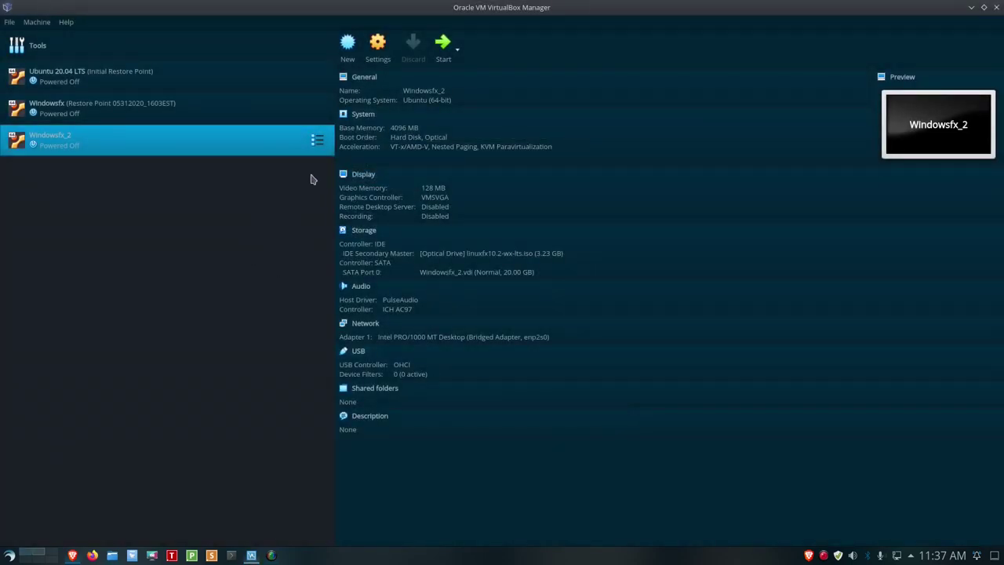
Start Windowsfx_2 and cancel the start-up disk prompt without choosing a disk.
{"action": "left_click", "coordinate": [444, 45]}
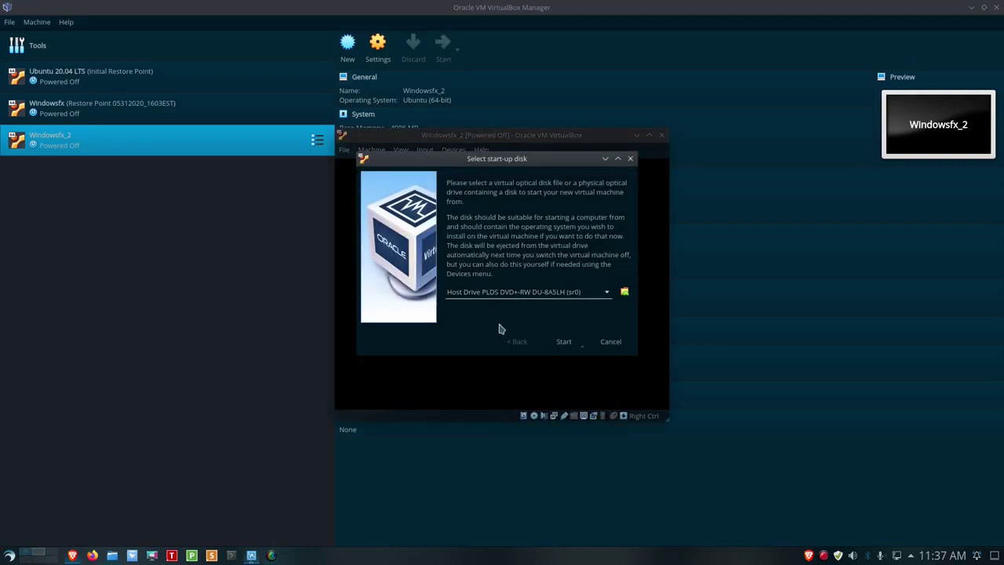
{"action": "left_click", "coordinate": [625, 293]}
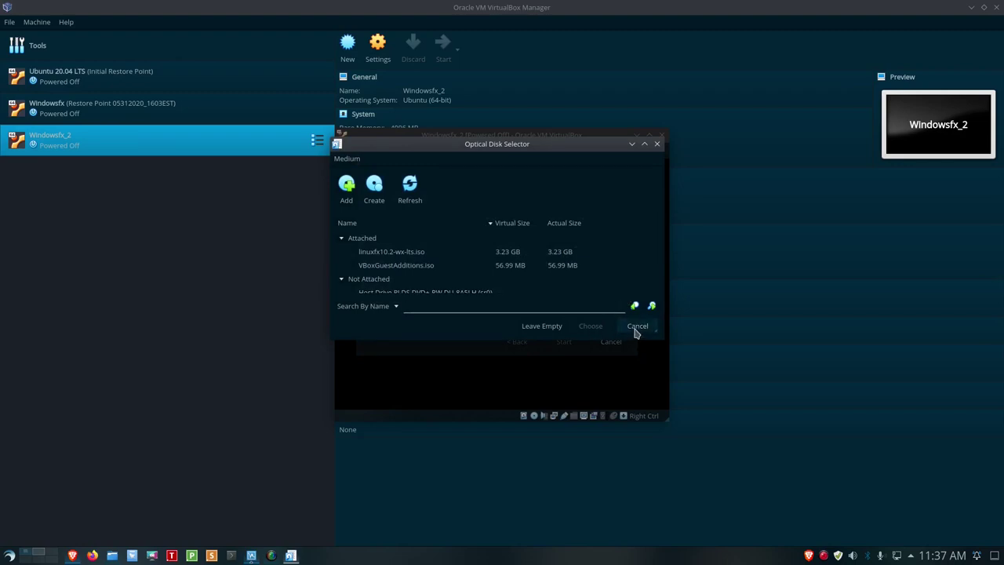
{"action": "left_click", "coordinate": [635, 326]}
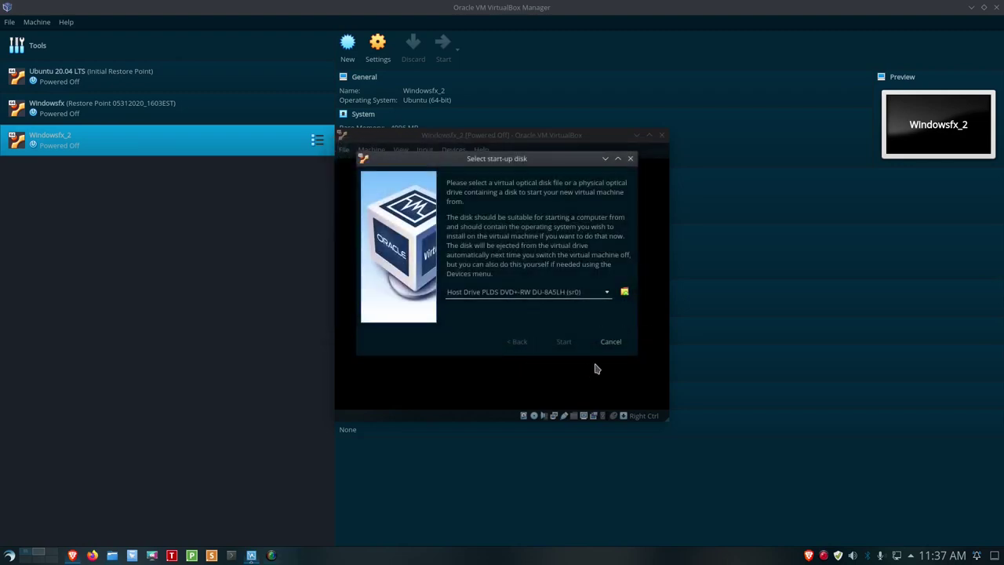
{"action": "left_click", "coordinate": [615, 344]}
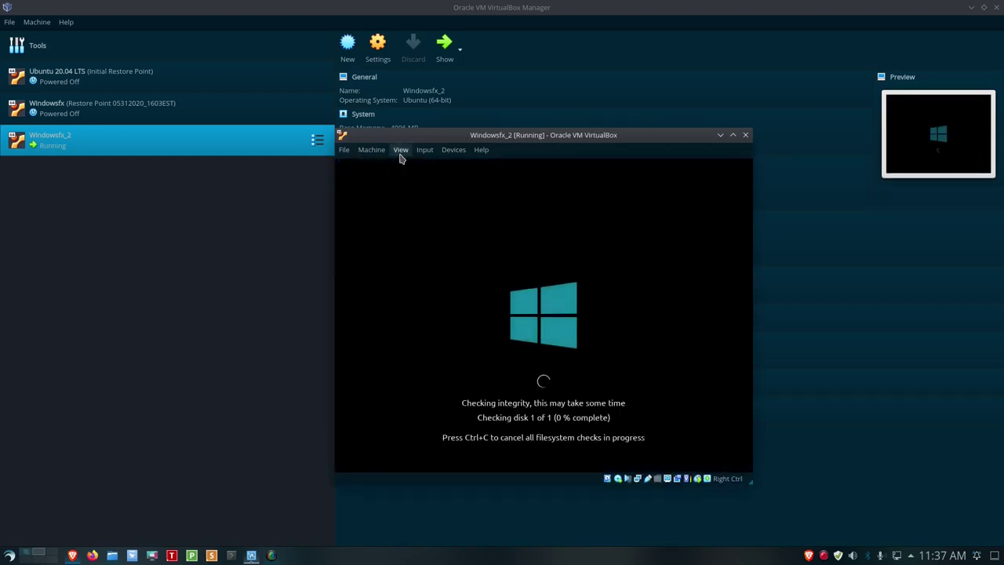
Switch the Windowsfx_2 VM window to full-screen mode.
{"action": "left_click", "coordinate": [400, 153]}
{"action": "left_click", "coordinate": [439, 163]}
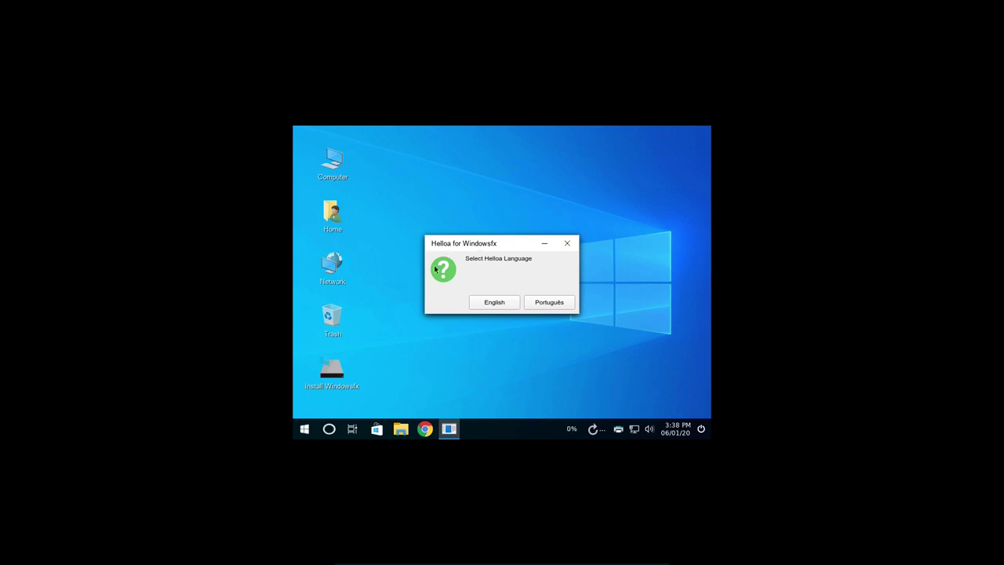
Choose English as the Helloa language and accept configuring the system resolution.
{"action": "left_click", "coordinate": [480, 304]}
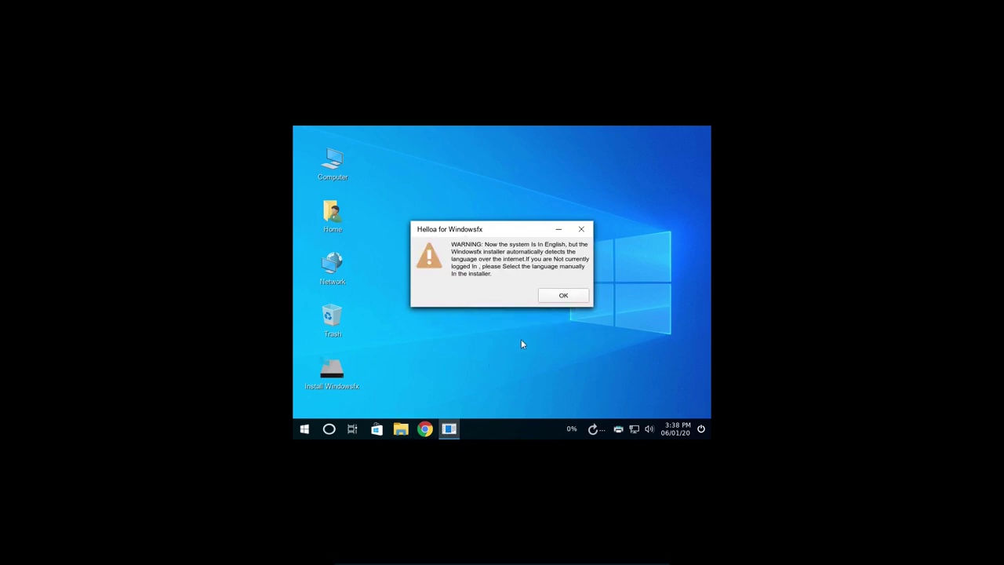
{"action": "left_click", "coordinate": [559, 294]}
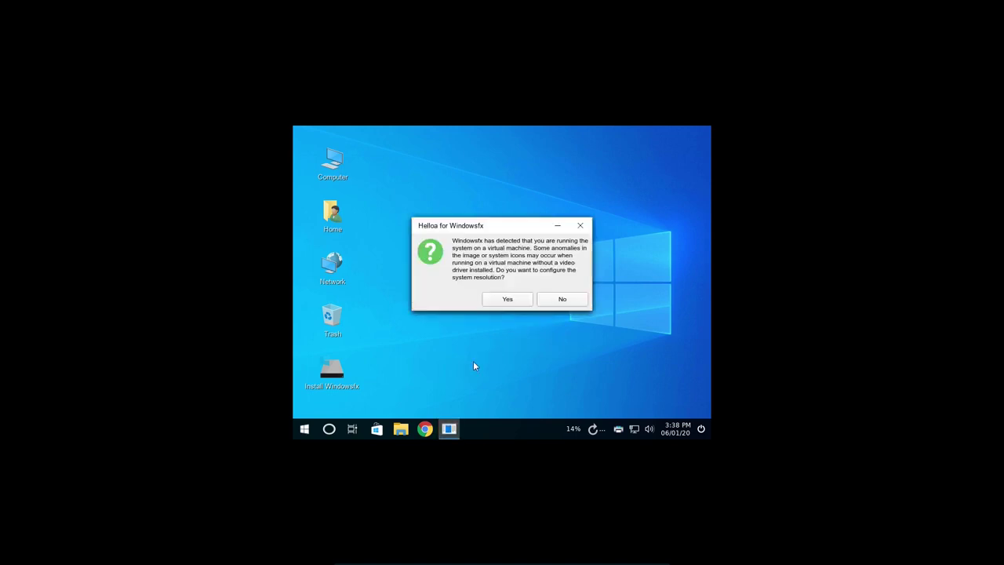
{"action": "left_click", "coordinate": [505, 299]}
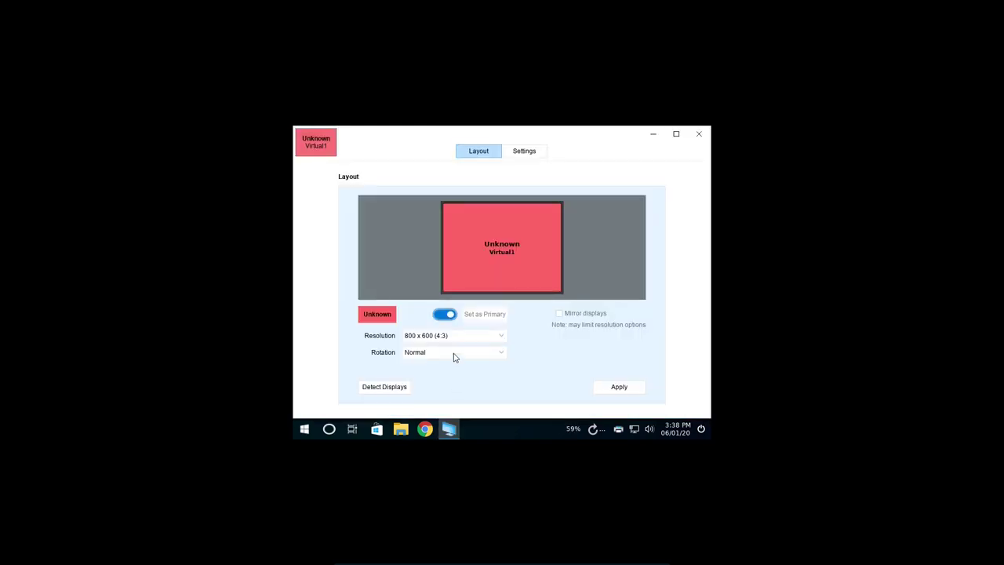
Set the guest display to 1680 x 1050 (16:10) and keep the configuration.
{"action": "left_click", "coordinate": [499, 338]}
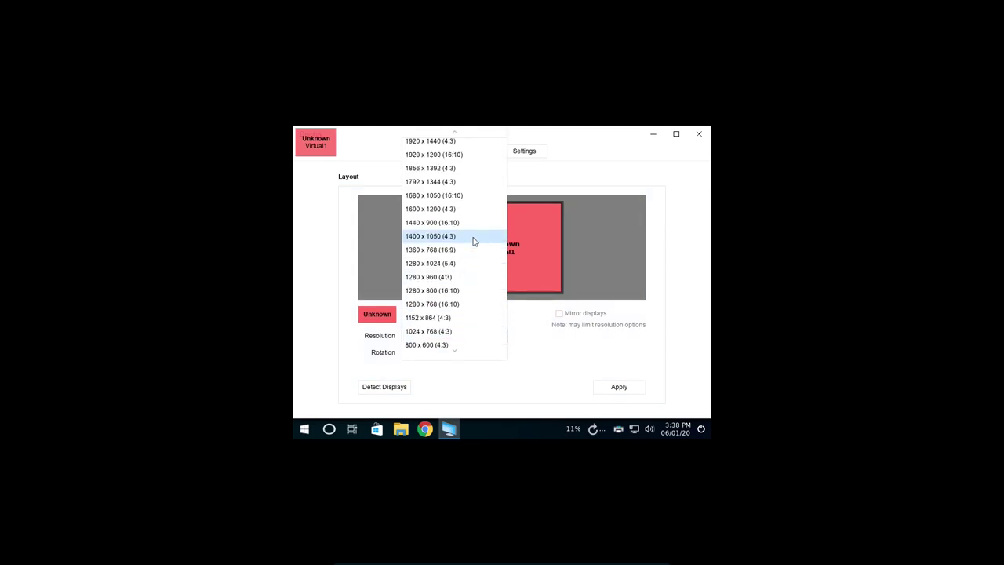
{"action": "scroll", "coordinate": [473, 242], "scroll_direction": "up", "scroll_amount": 1}
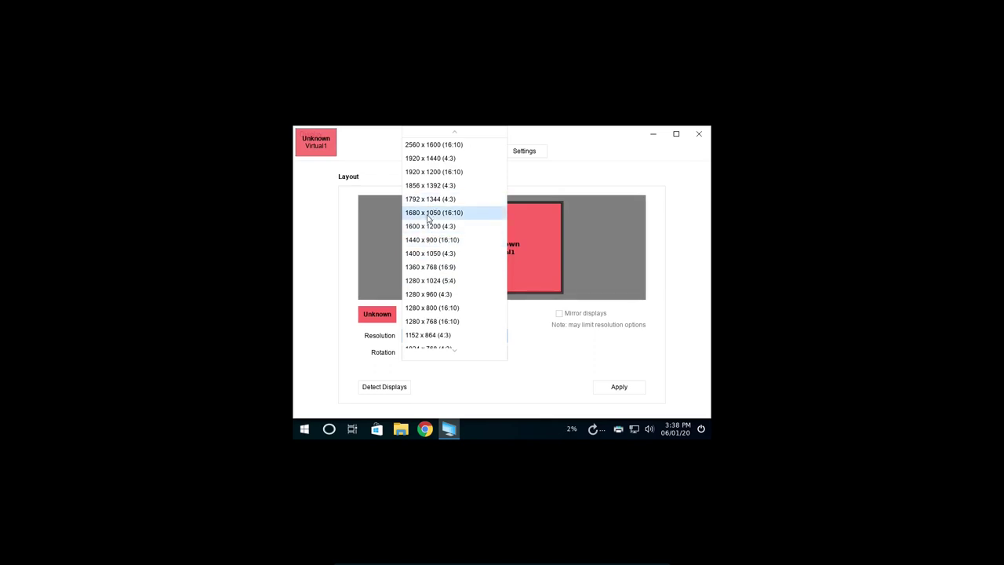
{"action": "left_click", "coordinate": [429, 218]}
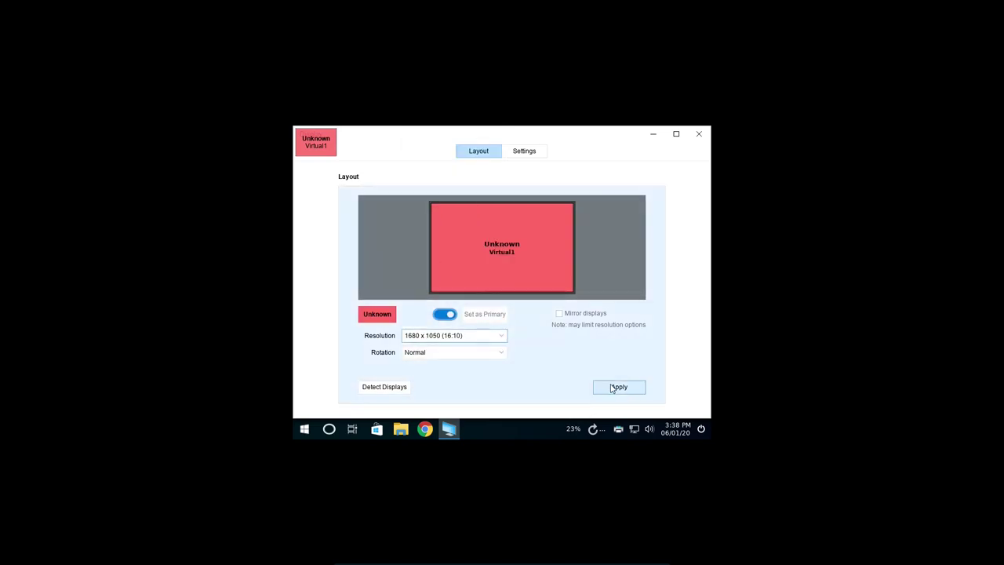
{"action": "left_click", "coordinate": [615, 386]}
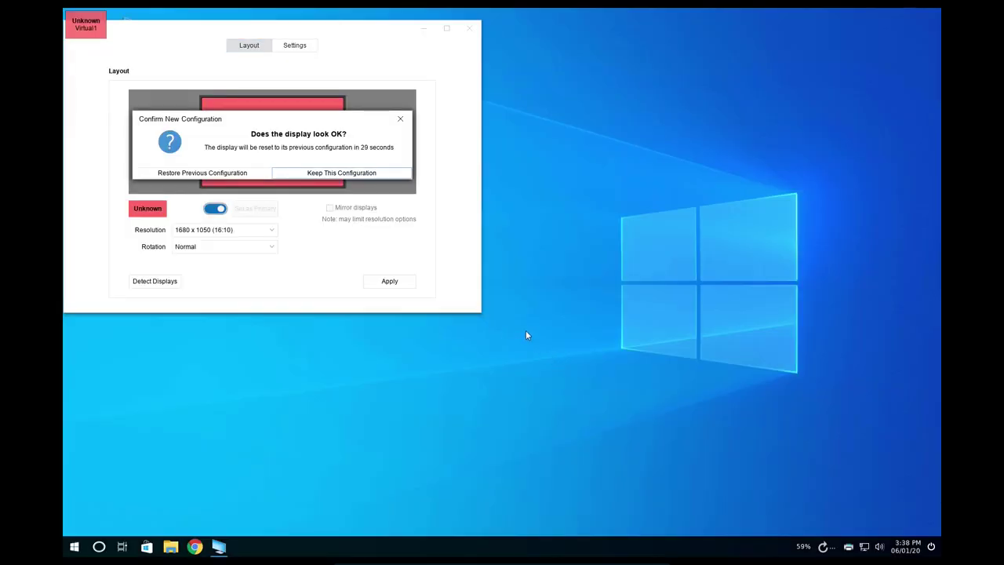
{"action": "left_click", "coordinate": [359, 176]}
{"action": "left_click", "coordinate": [469, 28]}
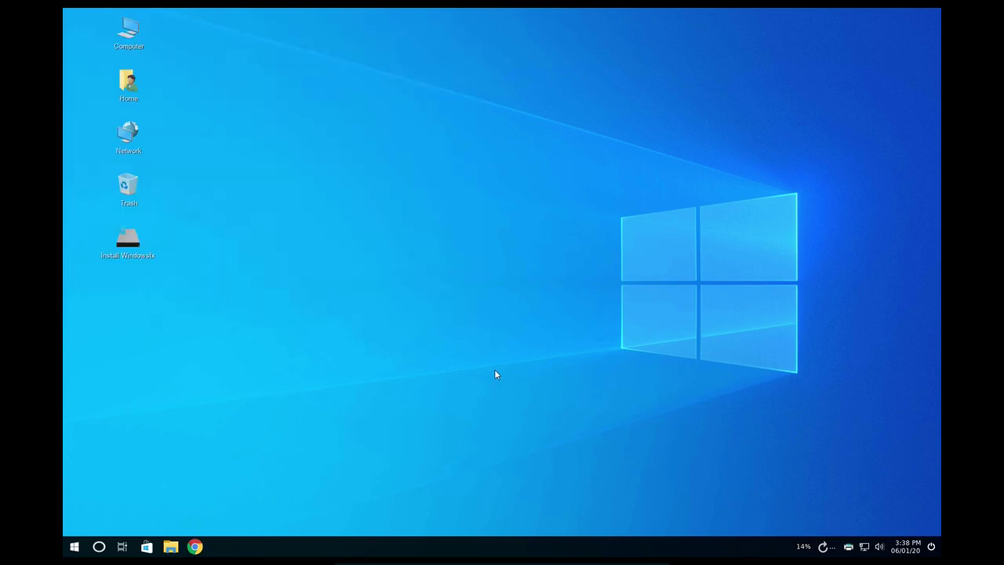
Try inserting the Guest Additions CD, dismiss the error, and launch Install Windowsfx.
{"action": "key", "text": "ctrl+Home"}
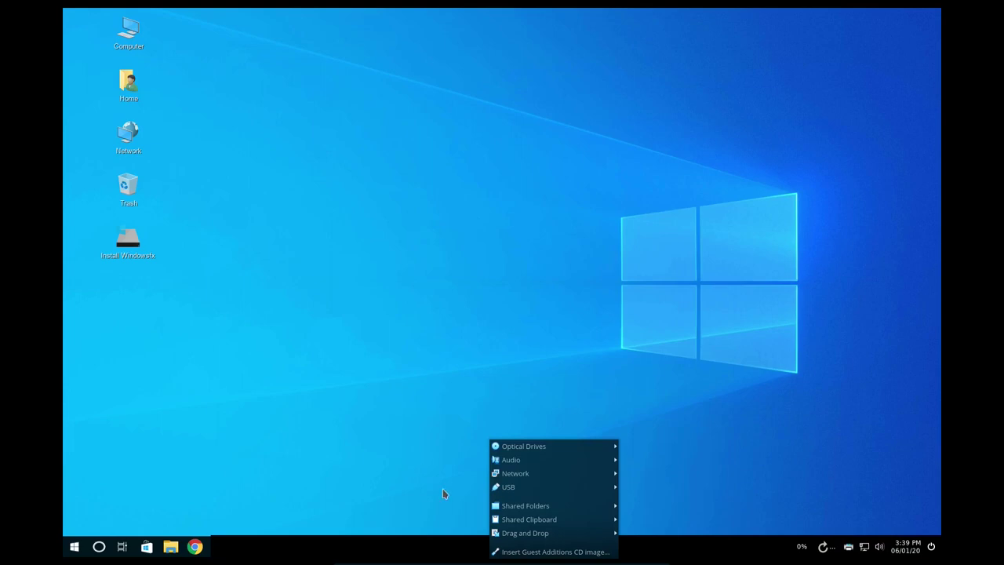
{"action": "left_click", "coordinate": [510, 552]}
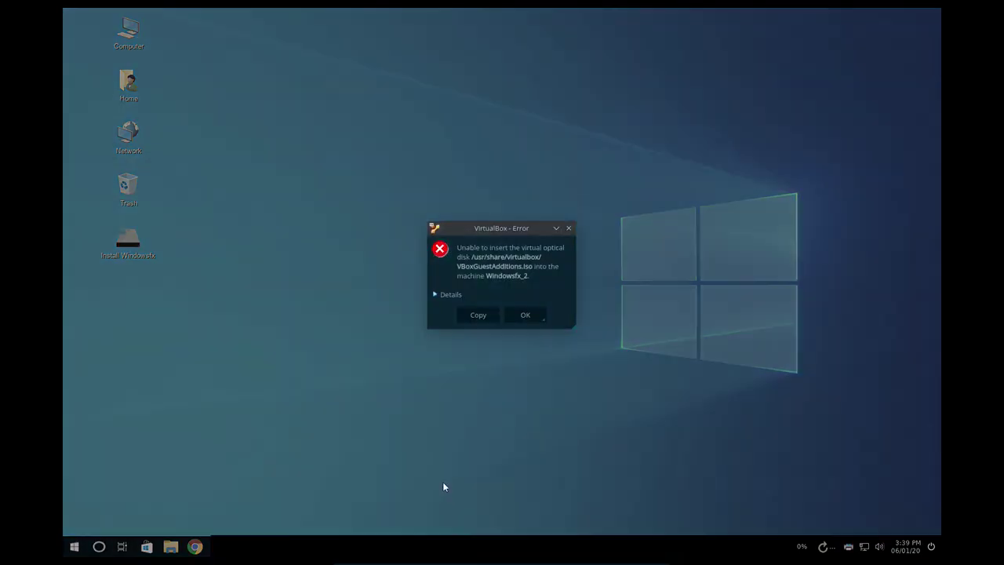
{"action": "left_click", "coordinate": [517, 318]}
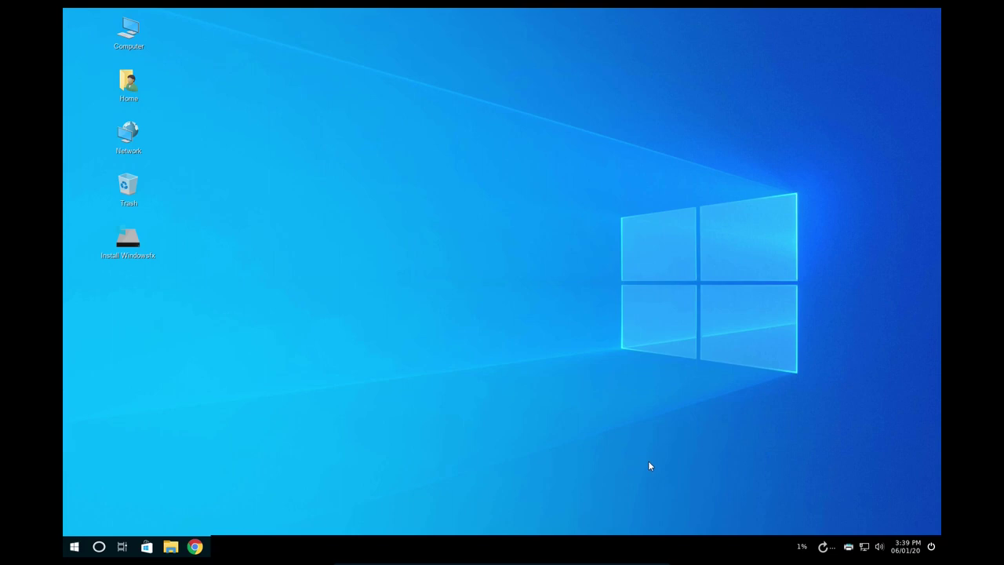
{"action": "left_click", "coordinate": [135, 245]}
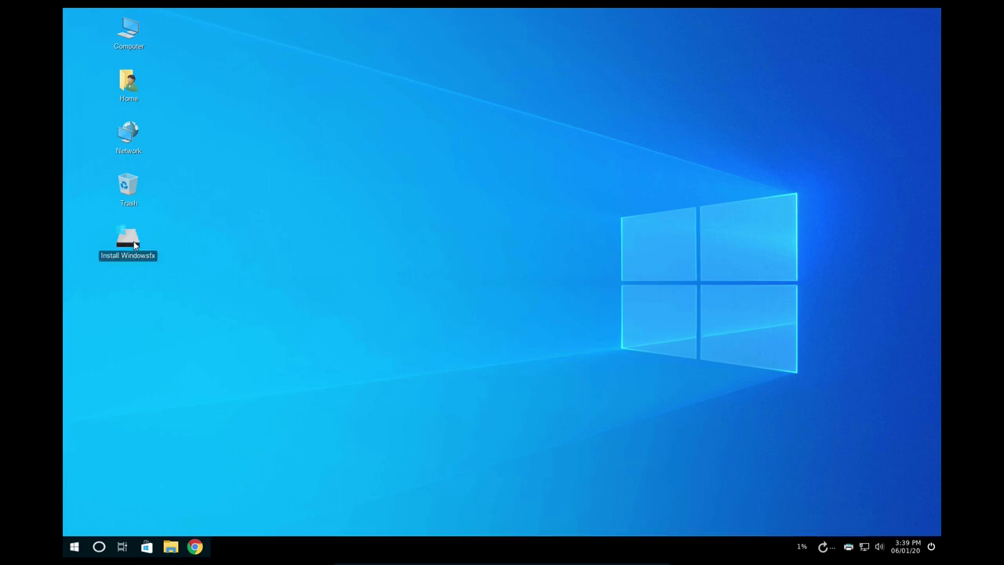
{"action": "double_click", "coordinate": [135, 245]}
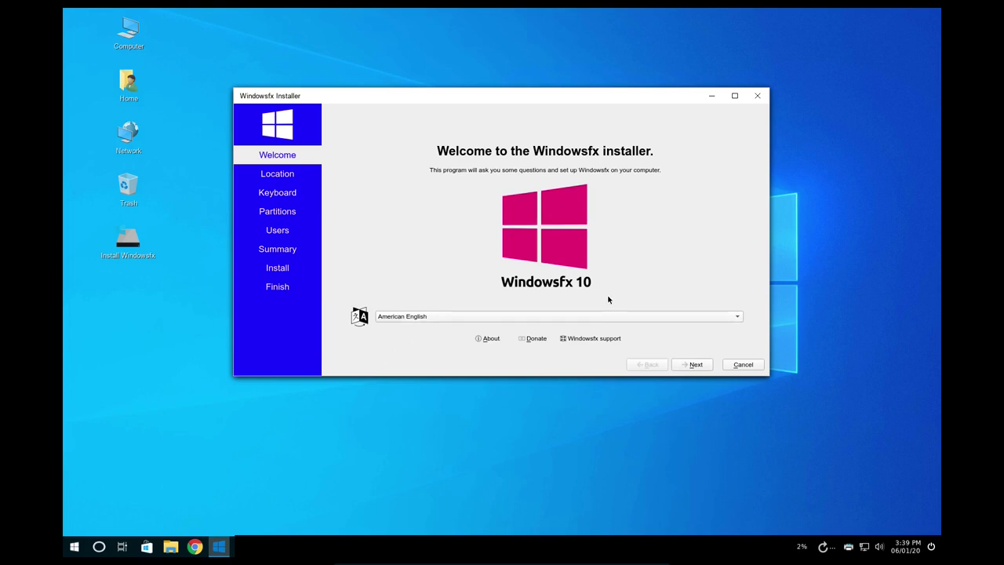
Advance past the Welcome, Location and Keyboard pages and choose Erase disk.
{"action": "left_click", "coordinate": [692, 365]}
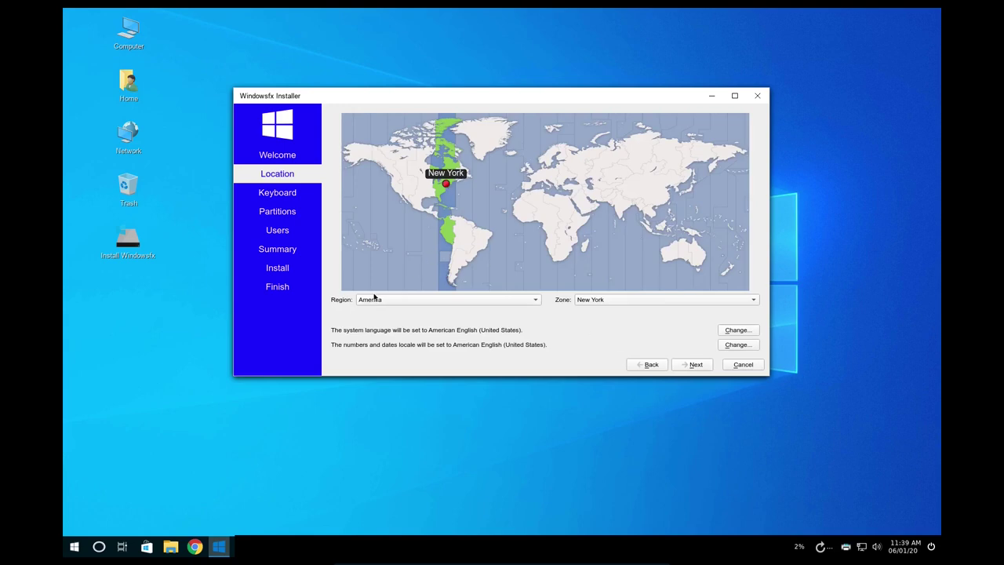
{"action": "left_click", "coordinate": [697, 364]}
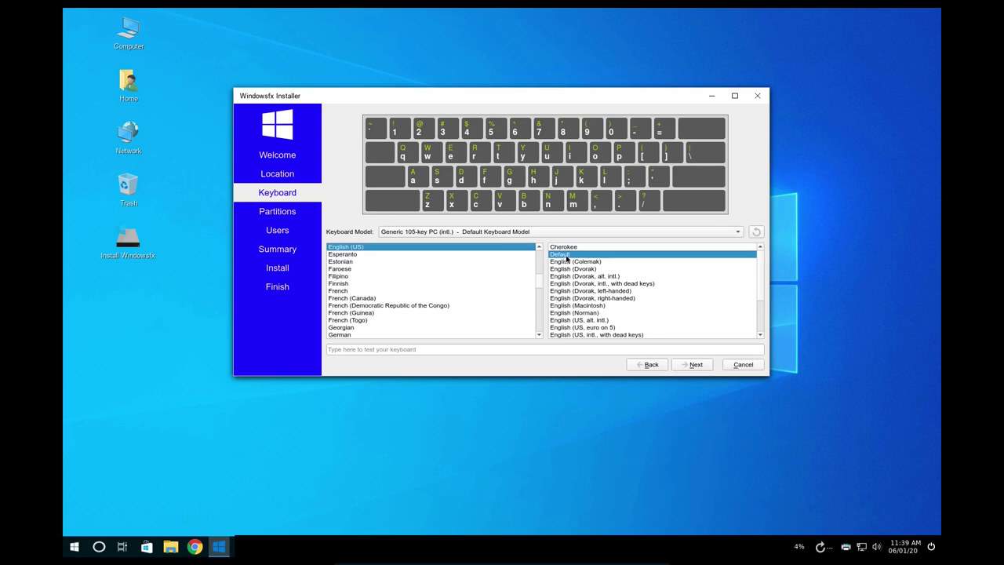
{"action": "left_click", "coordinate": [700, 366]}
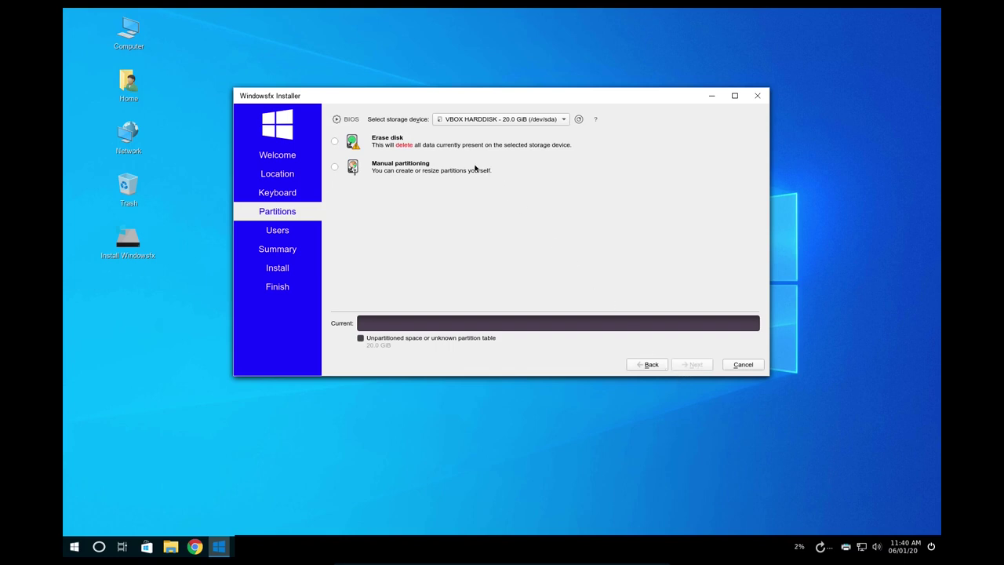
{"action": "left_click", "coordinate": [334, 141]}
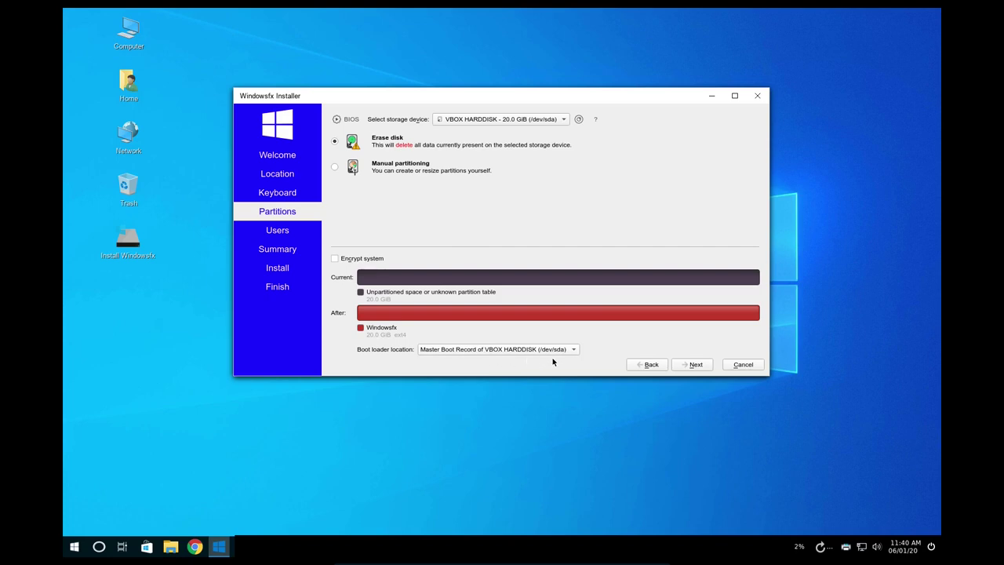
Move to user setup and enter the full name, login name and computer name windowsfx2-vm.
{"action": "left_click", "coordinate": [690, 366]}
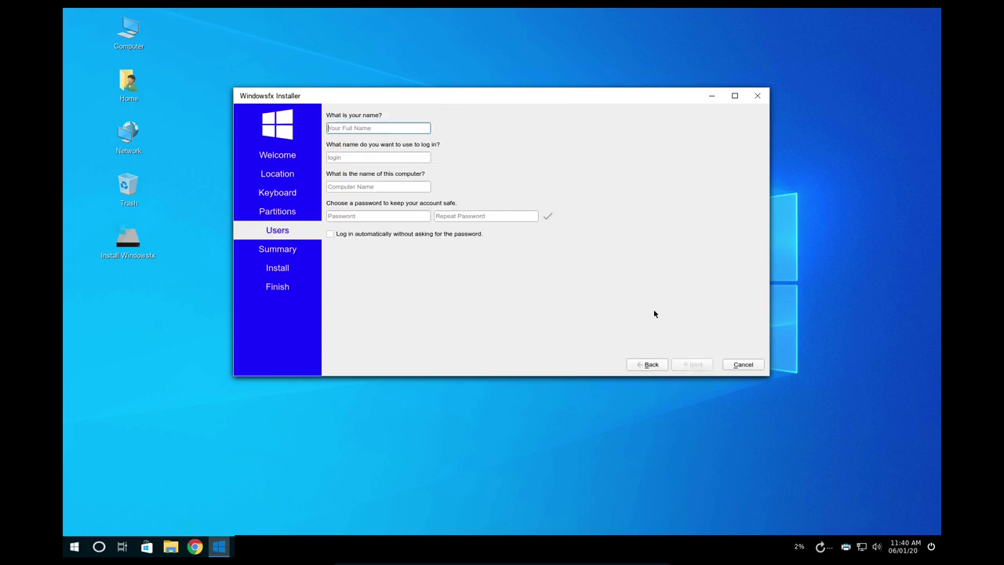
{"action": "type", "text": "Dan Calloway"}
{"action": "key", "text": "Tab"}
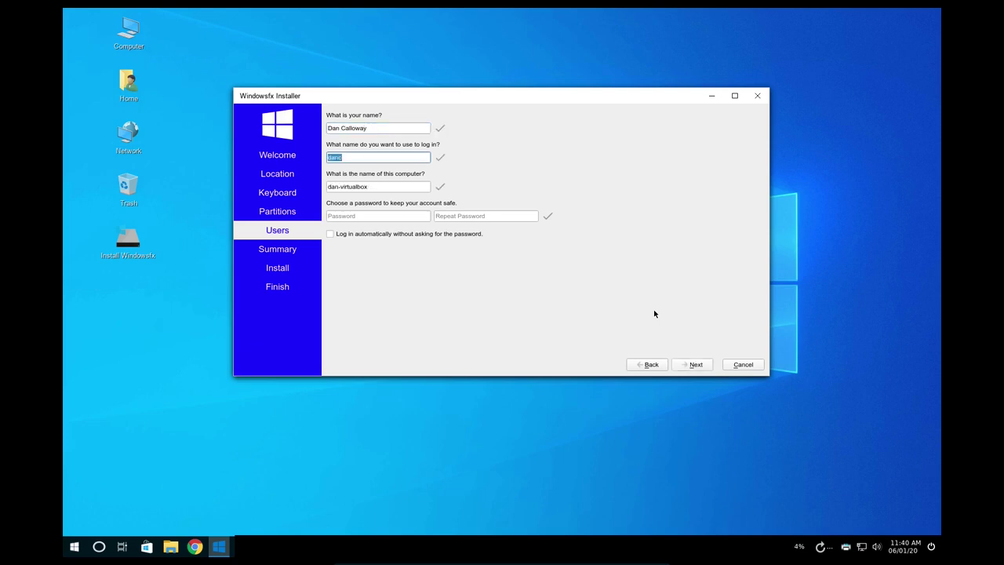
{"action": "type", "text": "datapioneer"}
{"action": "key", "text": "Tab"}
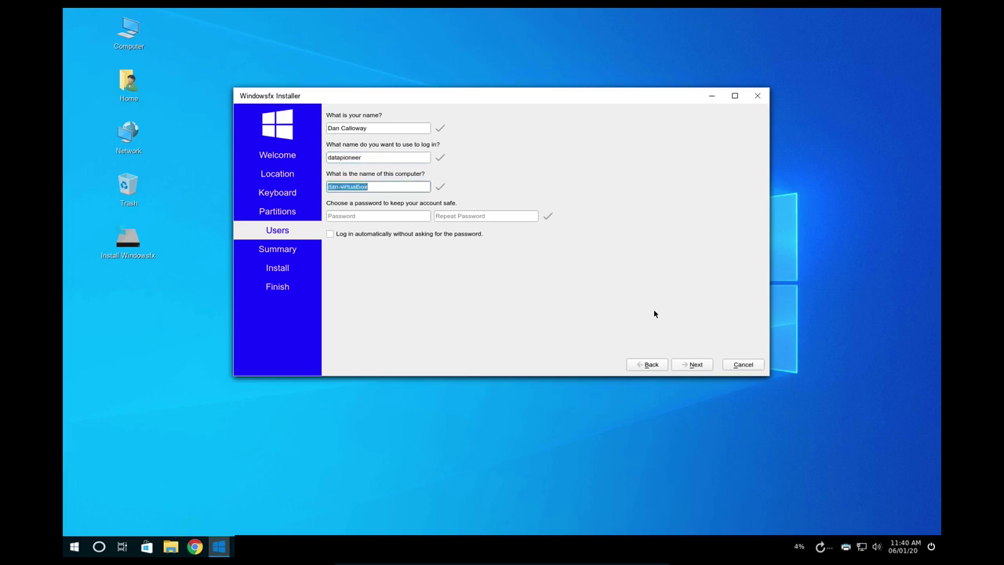
{"action": "type", "text": "windows"}
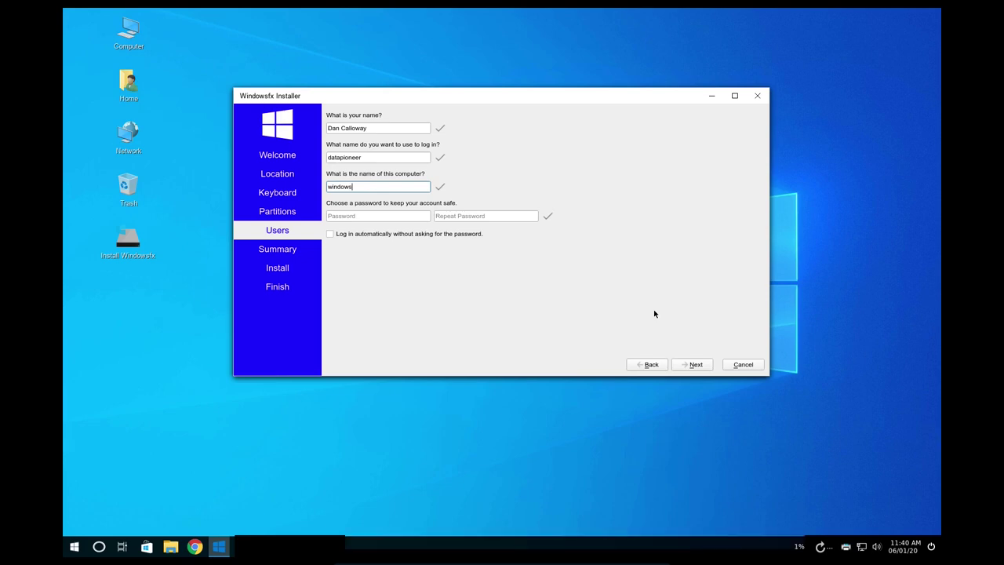
{"action": "type", "text": "fx2-vm"}
Enter and confirm the account password, fixing the mistyped confirmation, then continue to Summary.
{"action": "key", "text": "Tab"}
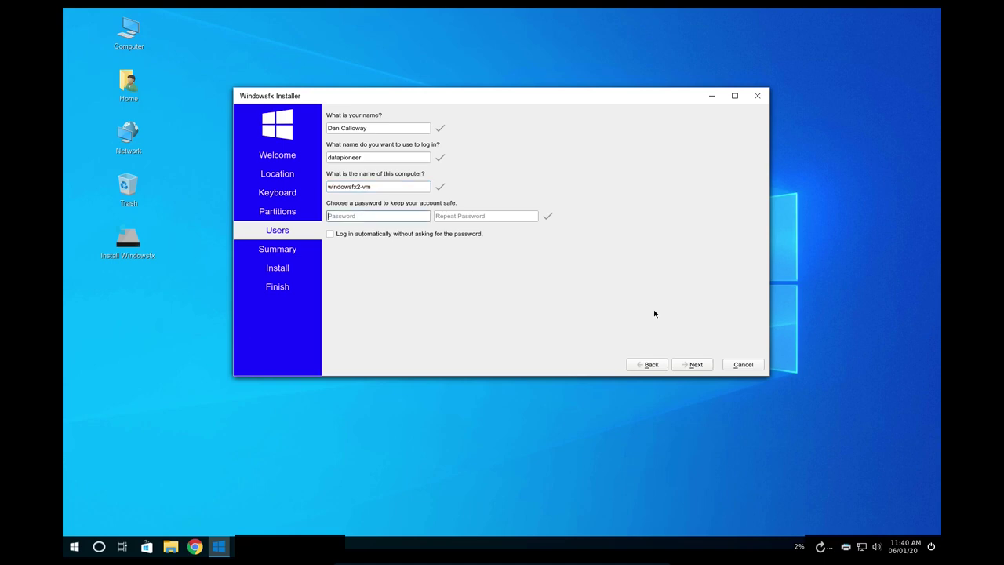
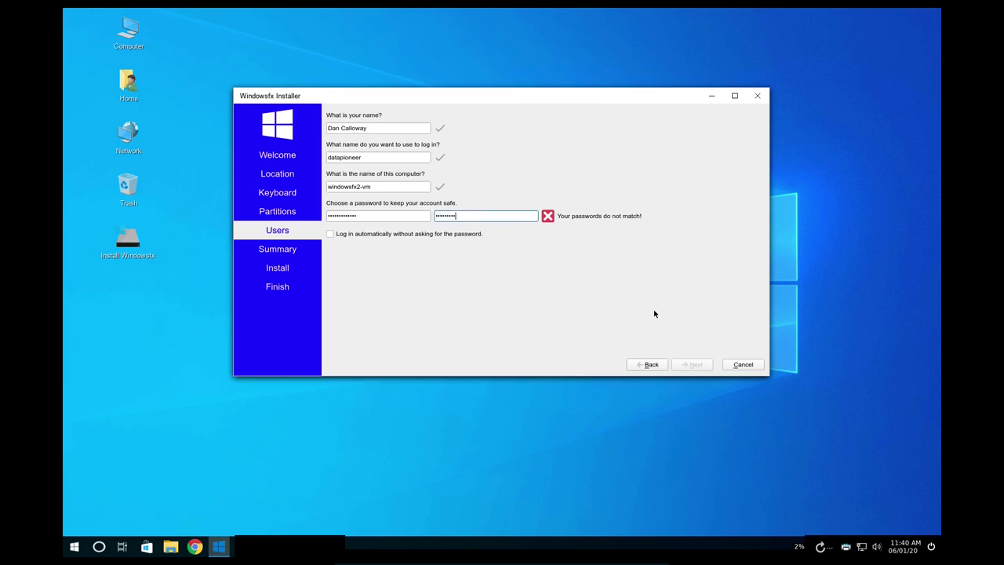
{"action": "key", "text": "BackSpace"}
{"action": "key", "text": "BackSpace"}
{"action": "key", "text": "BackSpace"}
{"action": "key", "text": "BackSpace"}
{"action": "key", "text": "BackSpace"}
{"action": "key", "text": "BackSpace"}
{"action": "key", "text": "BackSpace"}
{"action": "key", "text": "BackSpace"}
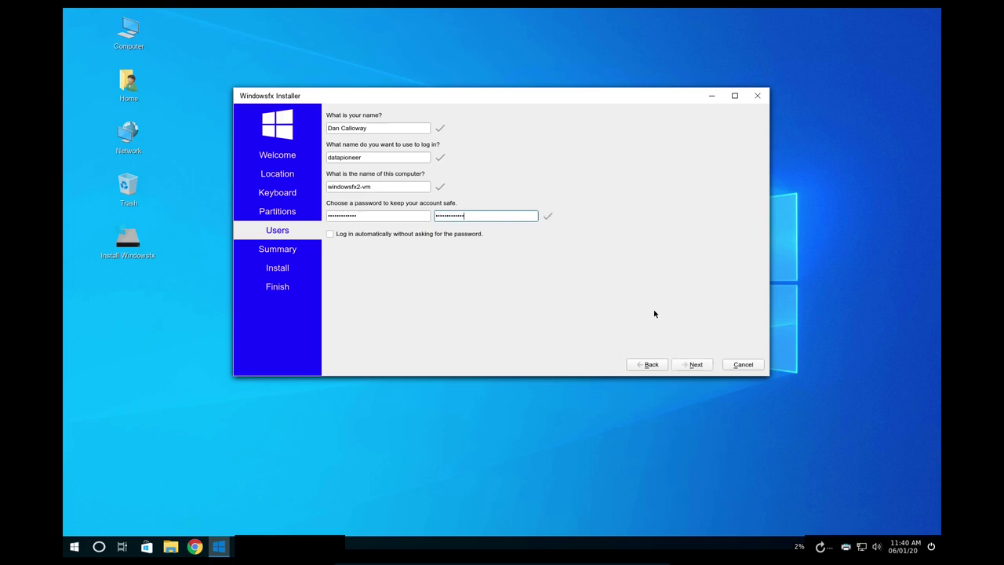
{"action": "left_click", "coordinate": [695, 364]}
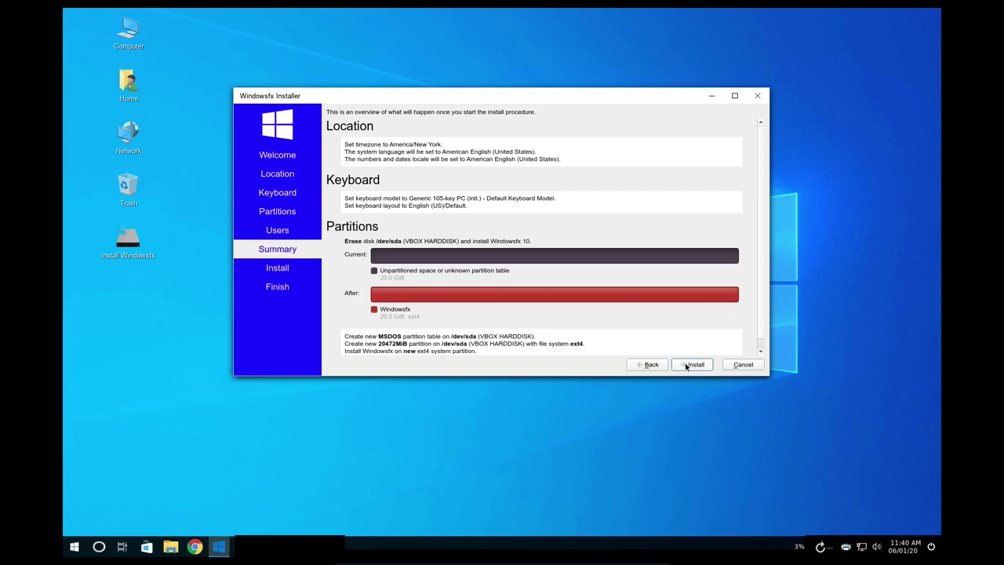
Install Windowsfx, confirm the disk changes, and finish with Restart now.
{"action": "left_click", "coordinate": [691, 366]}
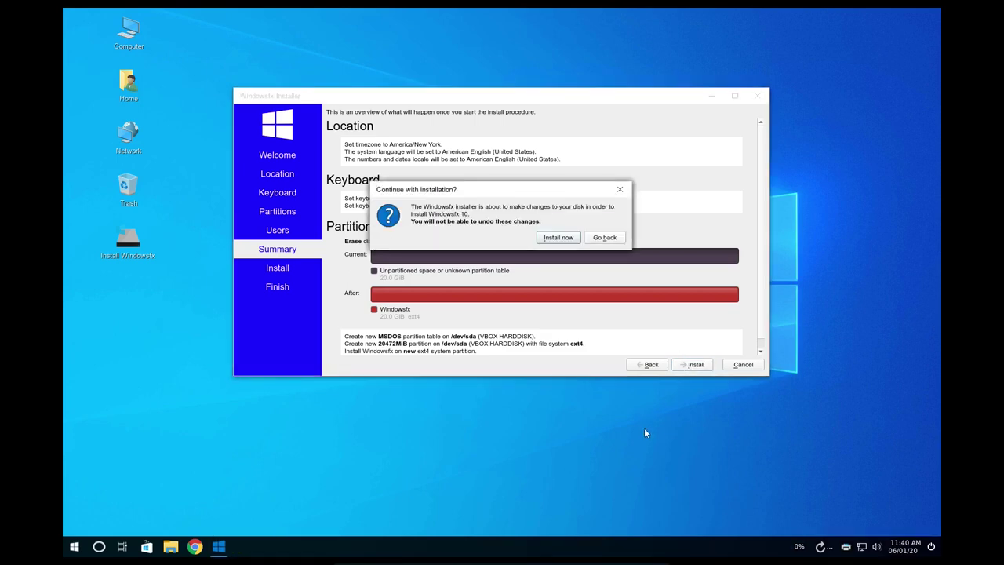
{"action": "left_click", "coordinate": [558, 237]}
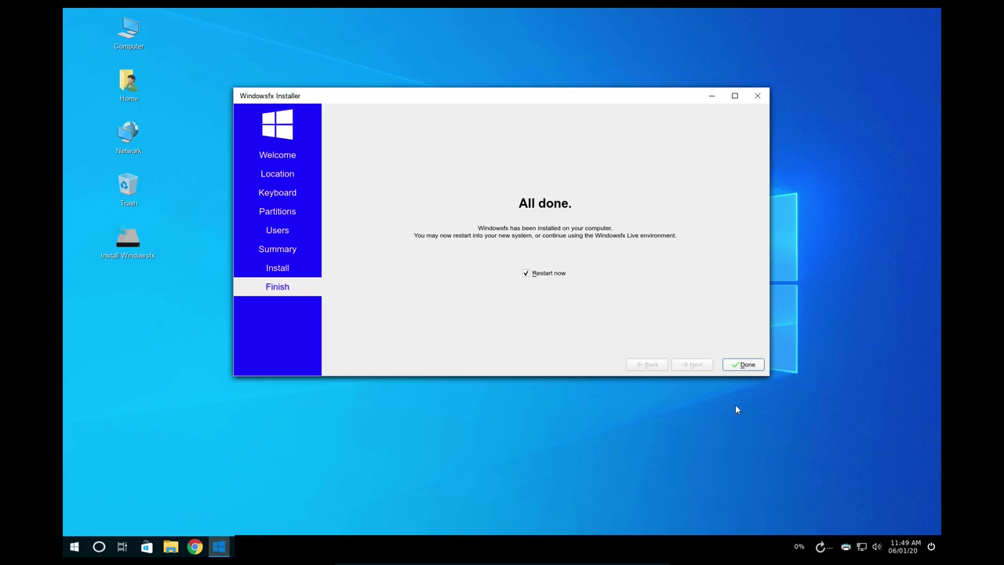
{"action": "left_click", "coordinate": [741, 364]}
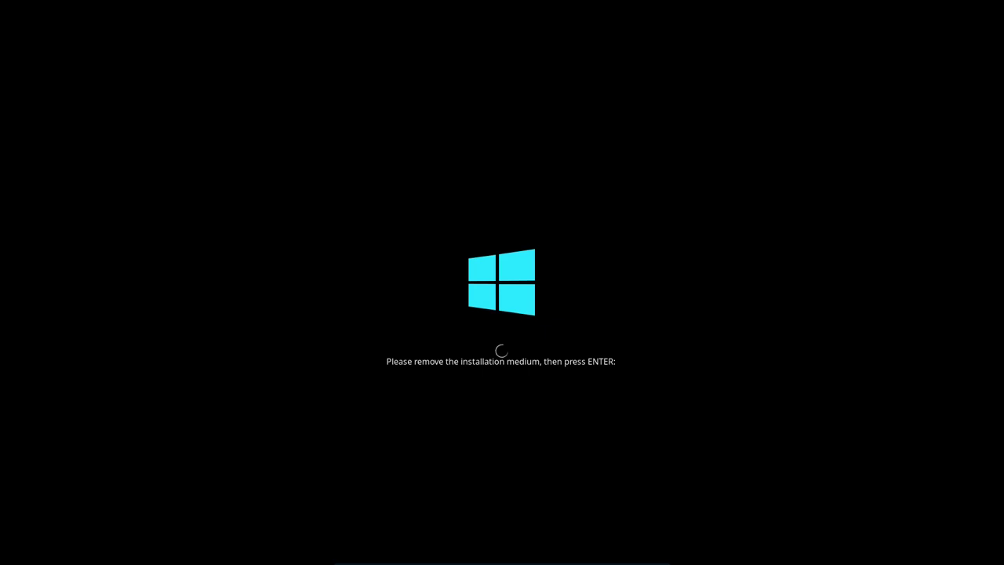
Continue booting after removing the medium, then log in with the account password.
{"action": "key", "text": "Return"}
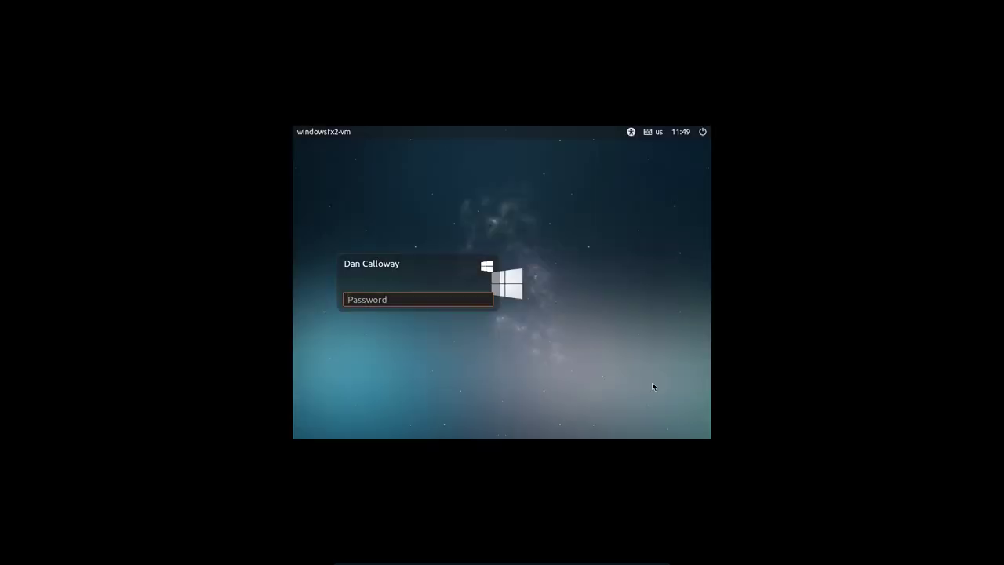
{"action": "type", "text": "••••••••••••"}
{"action": "key", "text": "Return"}
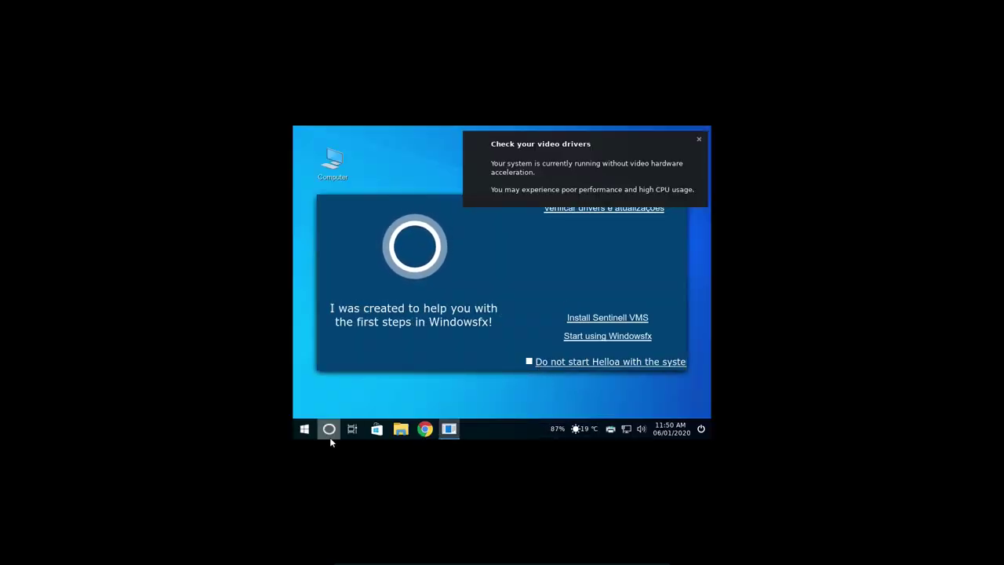
Dismiss the video driver notice and tick 'Do not start Helloa with the system'.
{"action": "left_click", "coordinate": [698, 141]}
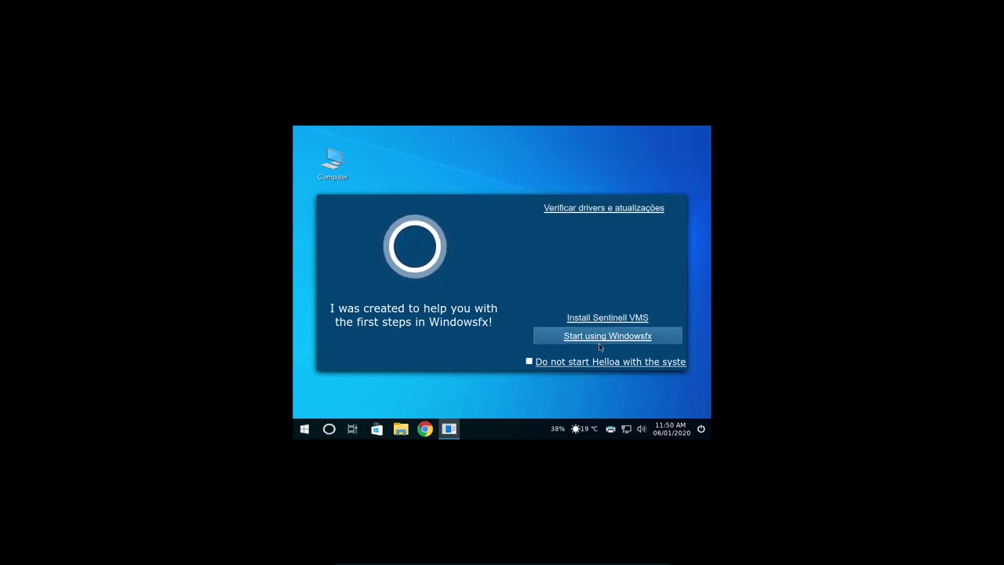
{"action": "left_click", "coordinate": [528, 363]}
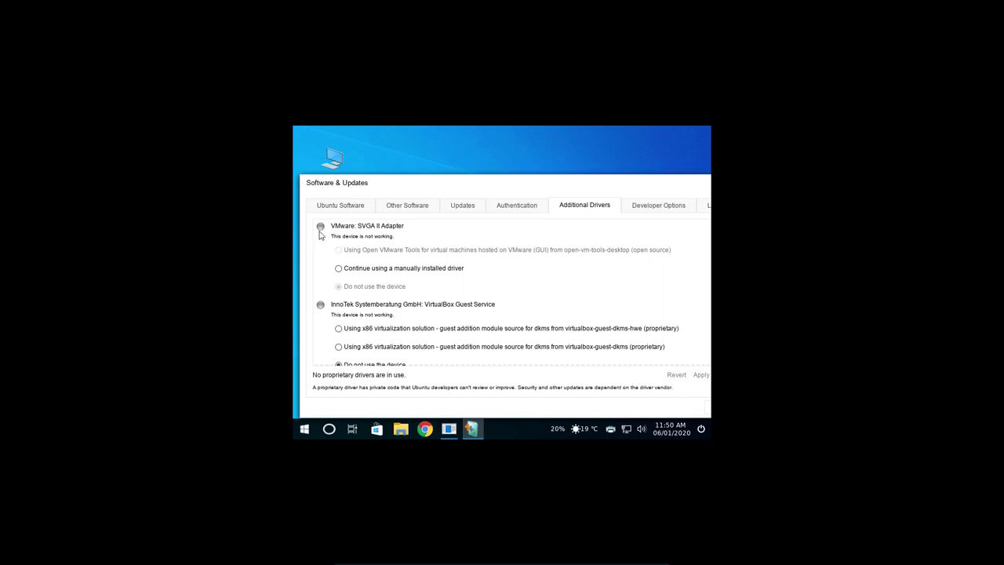
Keep a manually installed driver for the VMware SVGA II Adapter and close Software & Updates.
{"action": "left_click", "coordinate": [339, 269]}
{"action": "mouse_move", "coordinate": [680, 425]}
{"action": "left_click_drag", "start_coordinate": [623, 179], "coordinate": [598, 170]}
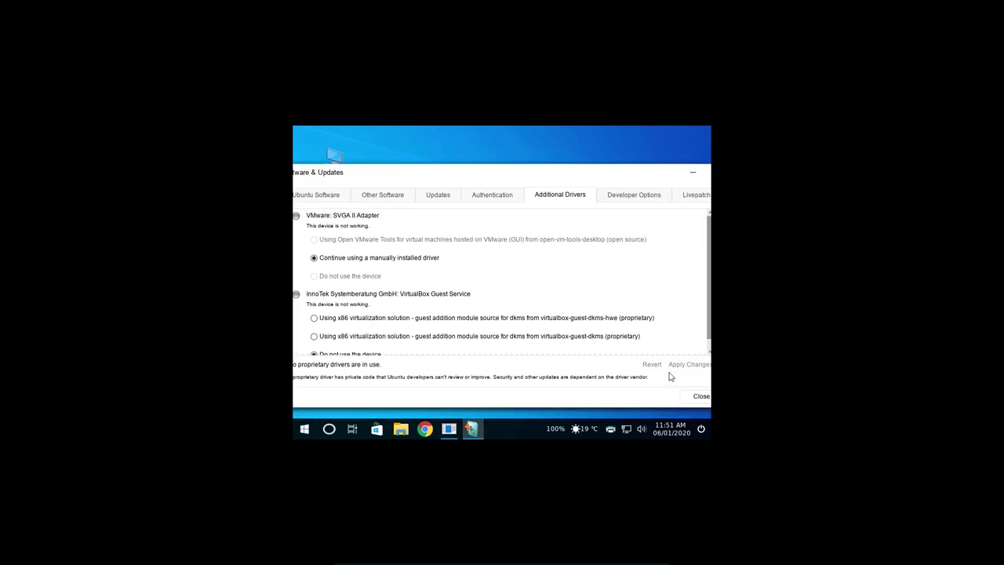
{"action": "left_click", "coordinate": [693, 397]}
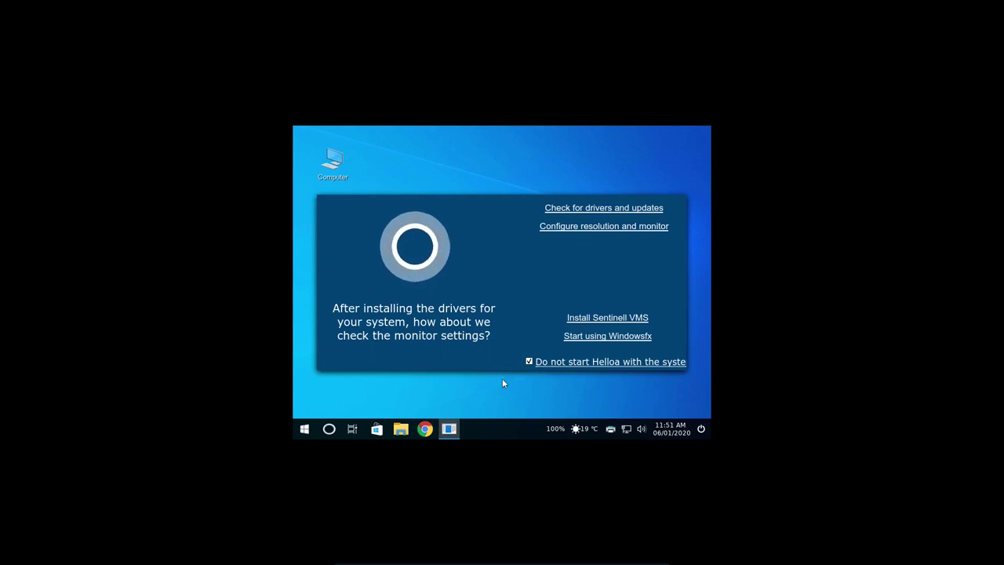
Open the Display settings by searching 'displa' in the application menu.
{"action": "left_click", "coordinate": [305, 428]}
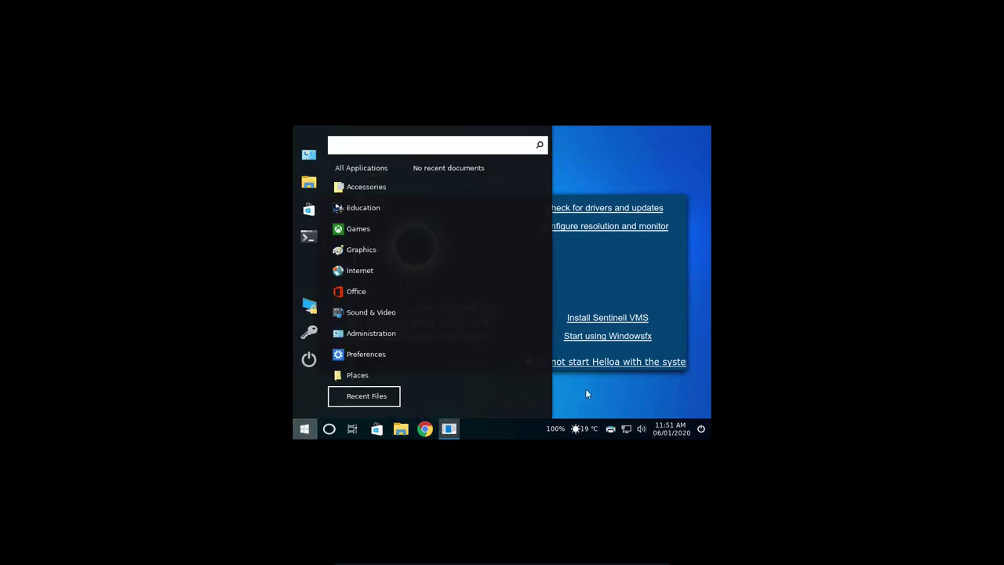
{"action": "left_click", "coordinate": [585, 389]}
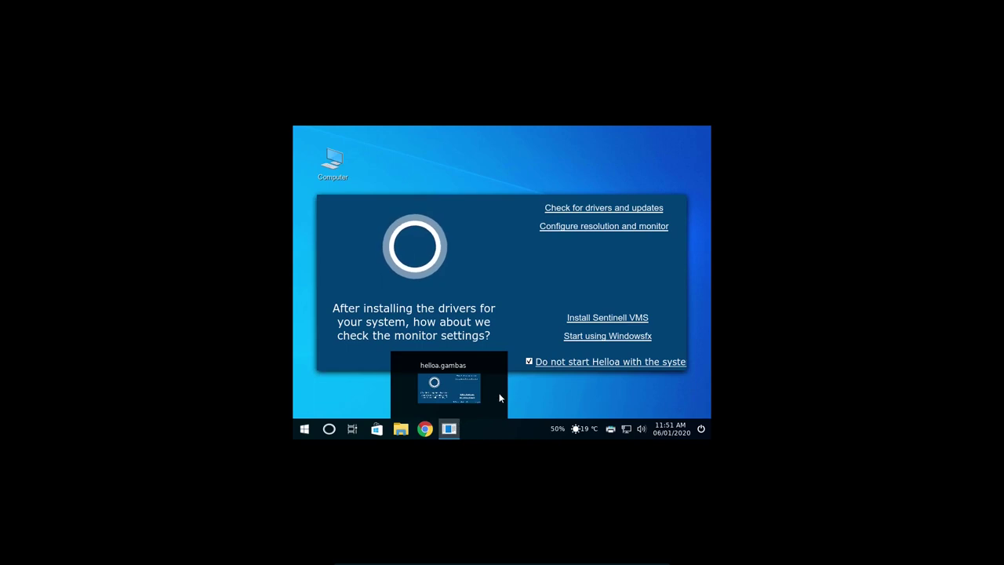
{"action": "left_click", "coordinate": [305, 428]}
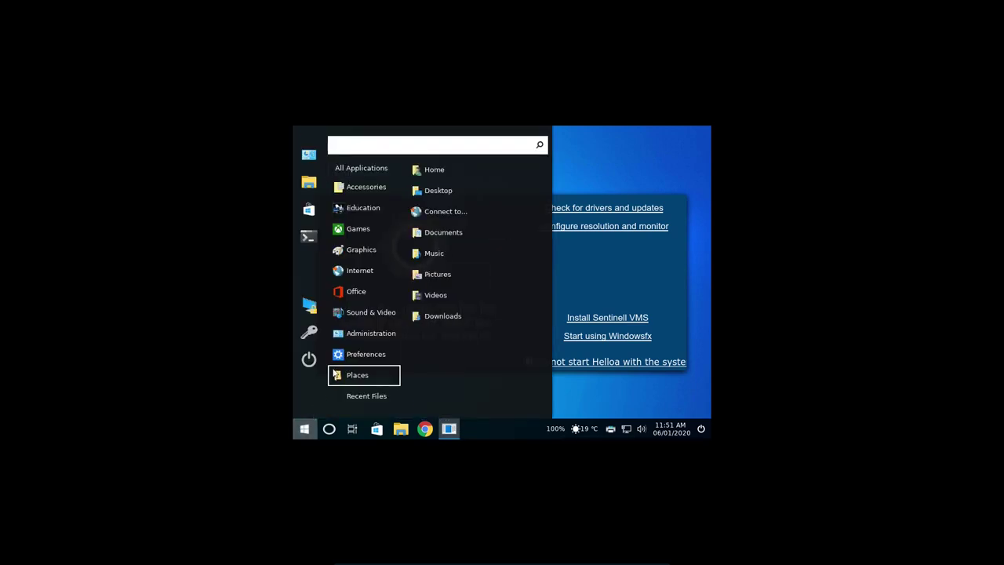
{"action": "type", "text": "displa"}
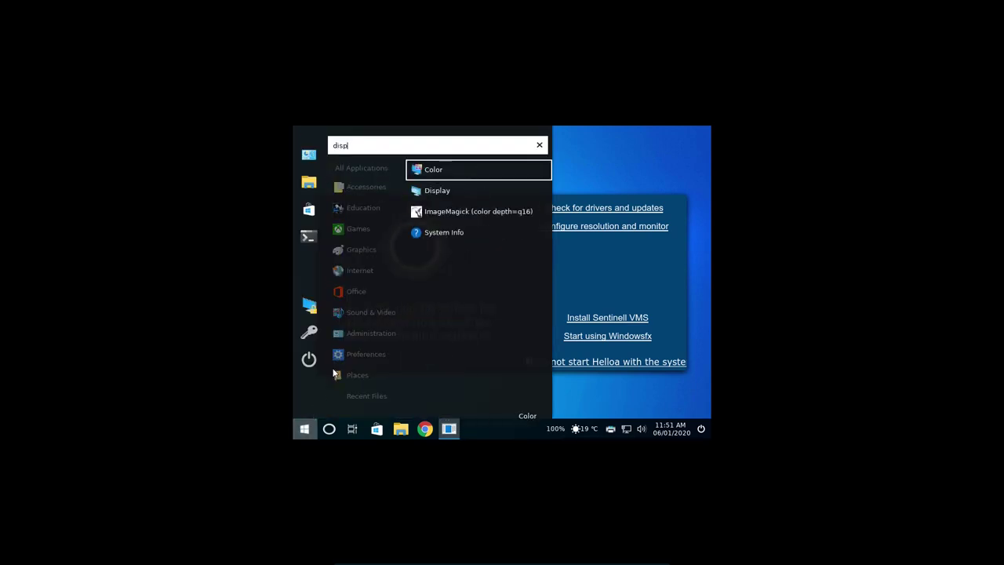
{"action": "left_click", "coordinate": [453, 191]}
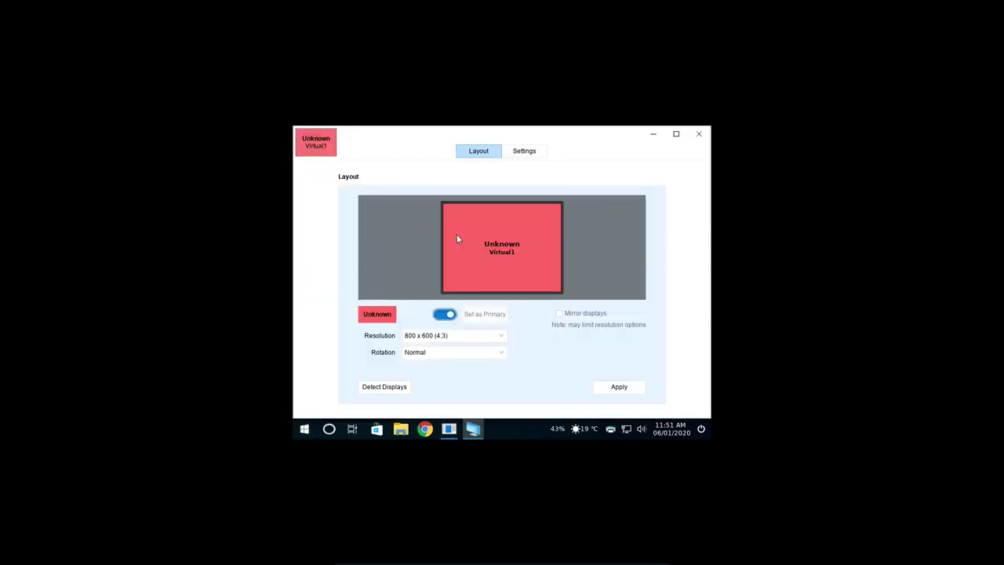
Set the resolution to 1680 x 1050, apply and keep it, then close Display.
{"action": "left_click", "coordinate": [499, 337]}
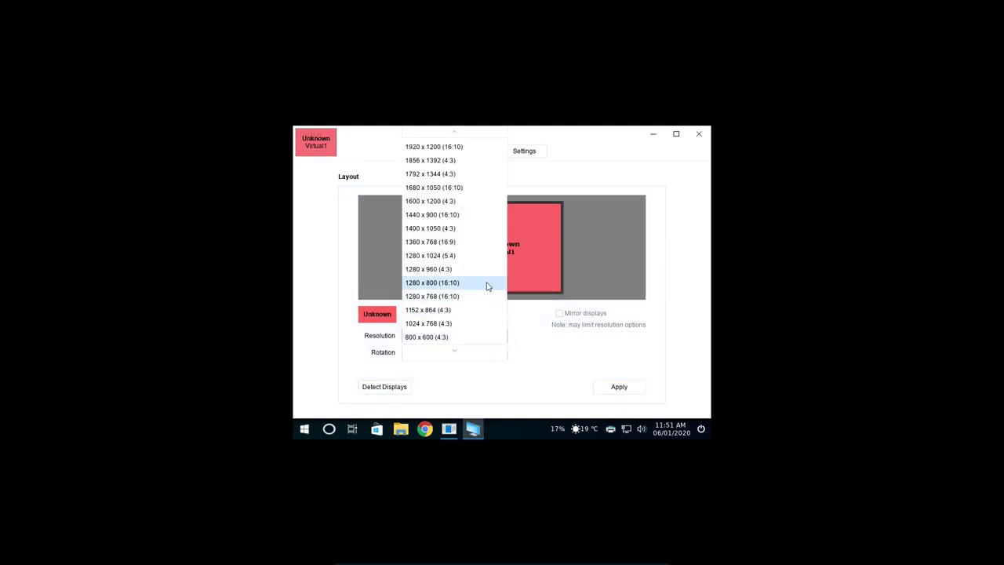
{"action": "scroll", "coordinate": [486, 233], "scroll_direction": "up", "scroll_amount": 1}
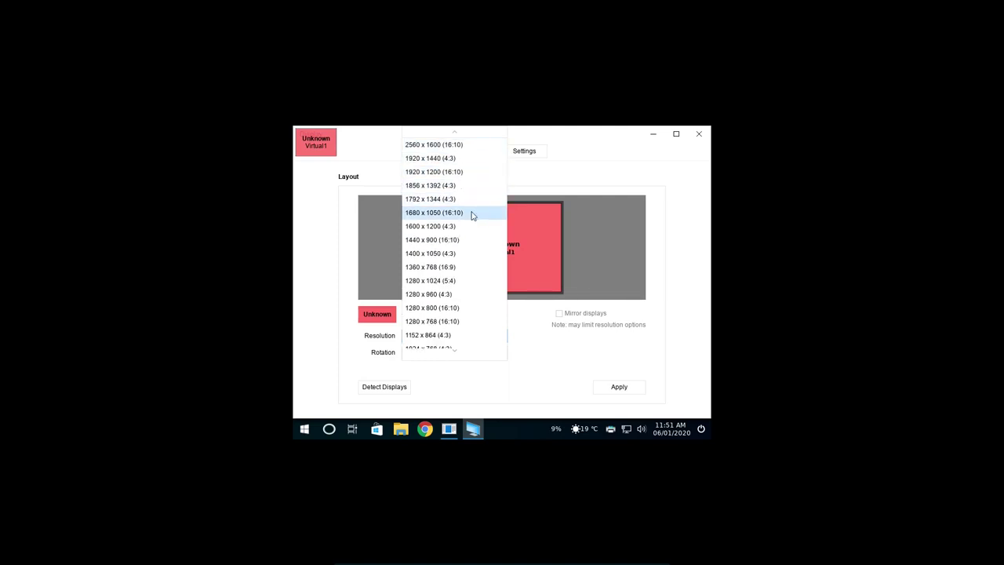
{"action": "left_click", "coordinate": [436, 213]}
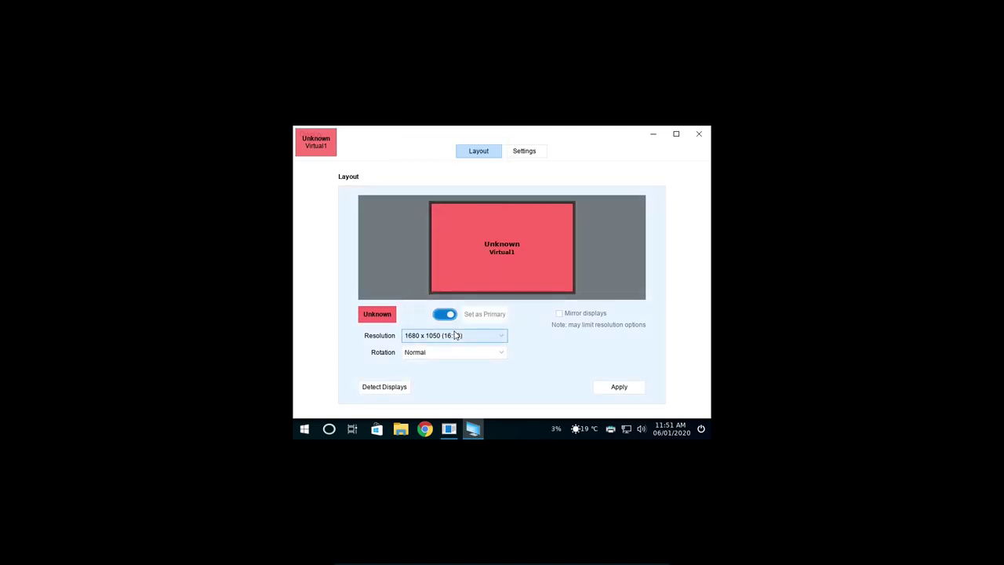
{"action": "left_click", "coordinate": [625, 389]}
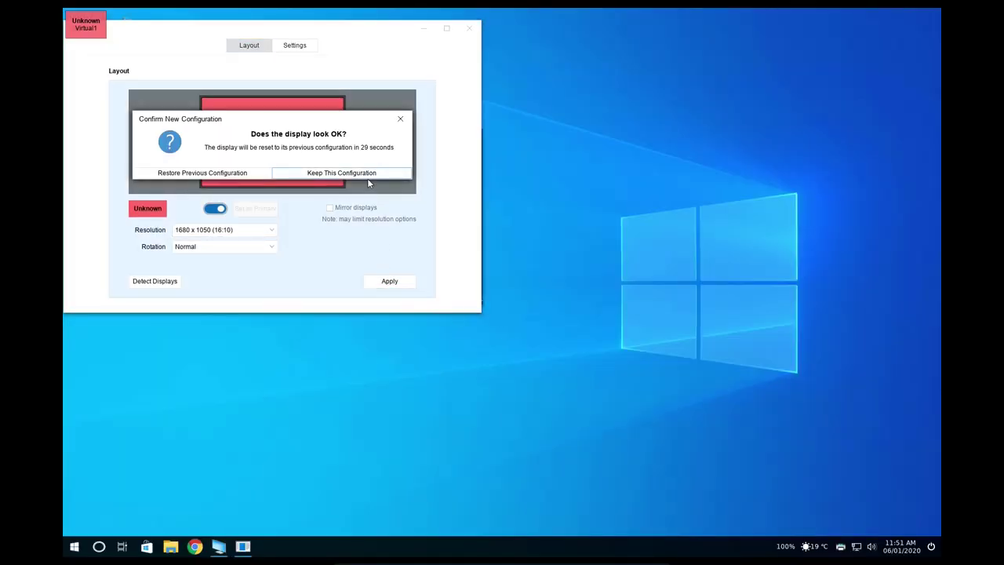
{"action": "left_click", "coordinate": [367, 176]}
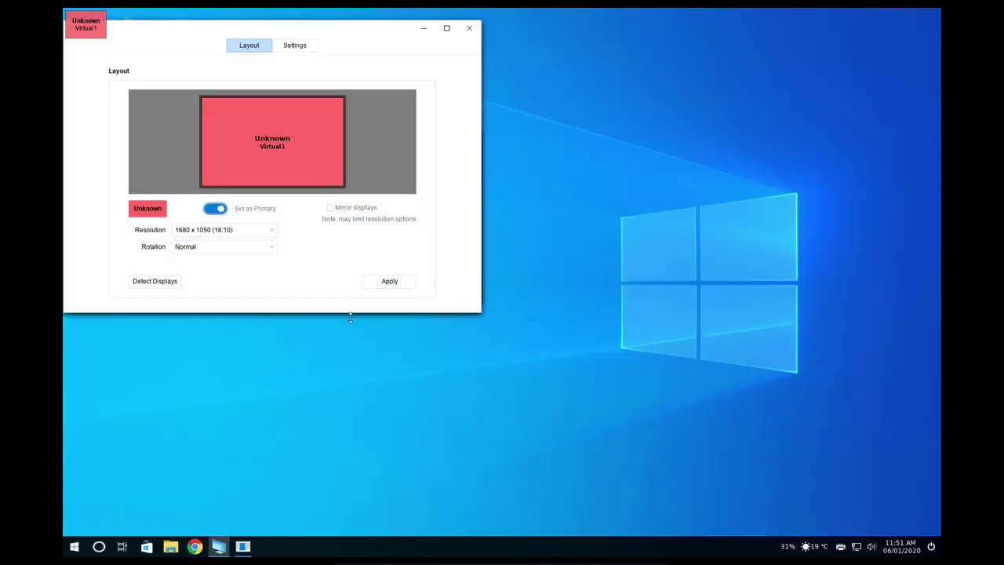
{"action": "left_click", "coordinate": [469, 28]}
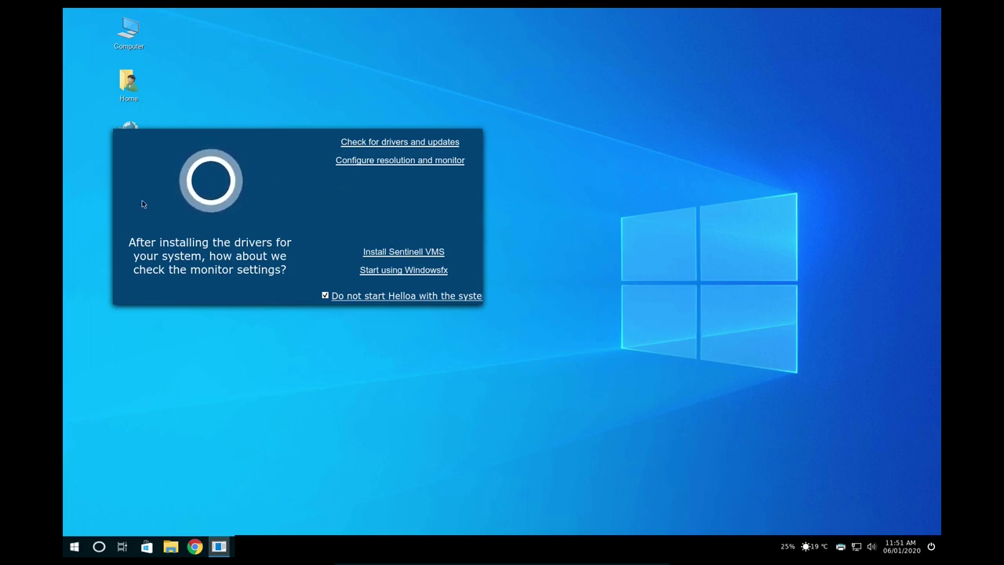
Untick 'Do not start Helloa with the system' and close the welcome panel via 'Start using Windowsfx'.
{"action": "right_click", "coordinate": [99, 546]}
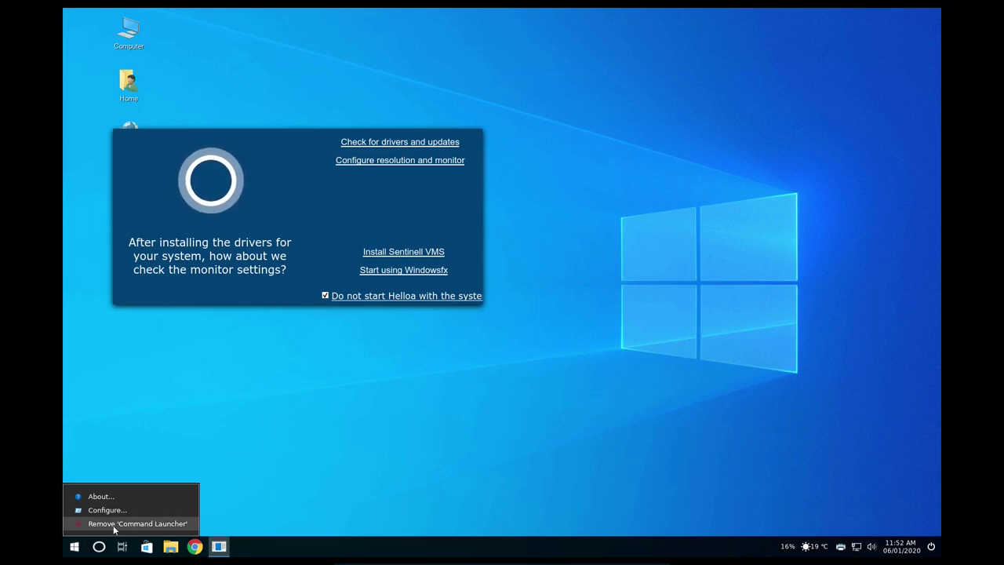
{"action": "left_click", "coordinate": [116, 513]}
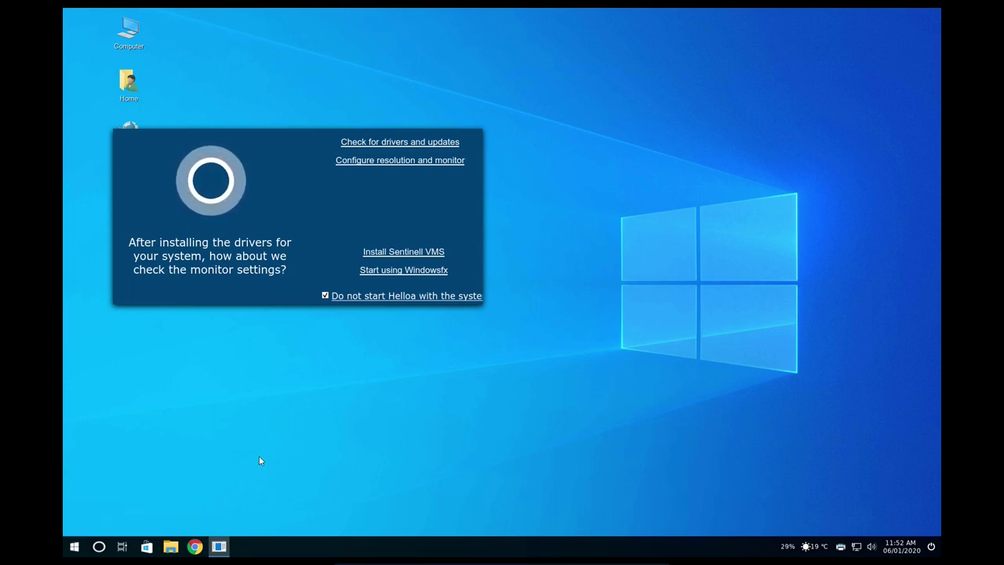
{"action": "left_click", "coordinate": [324, 295]}
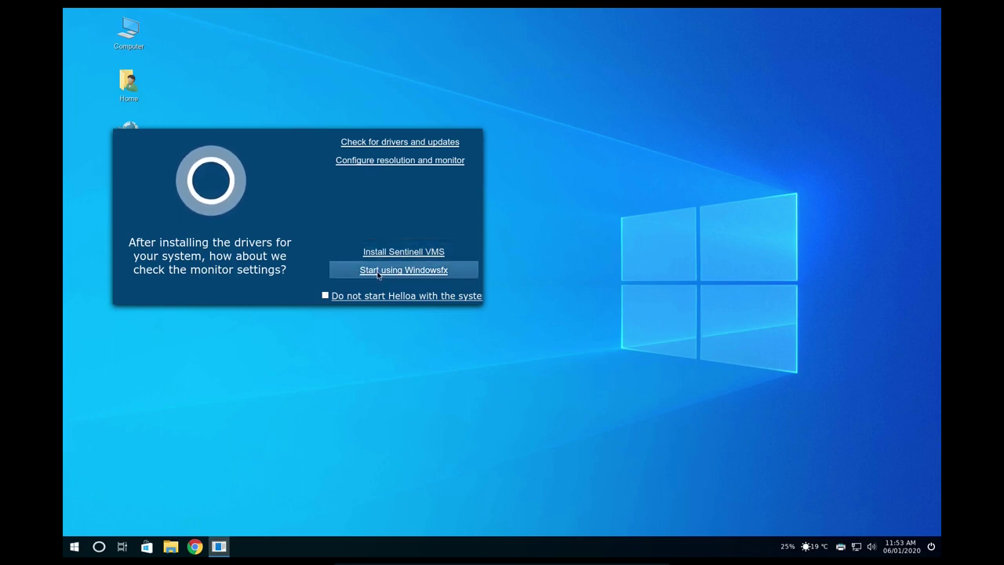
{"action": "left_click", "coordinate": [416, 270]}
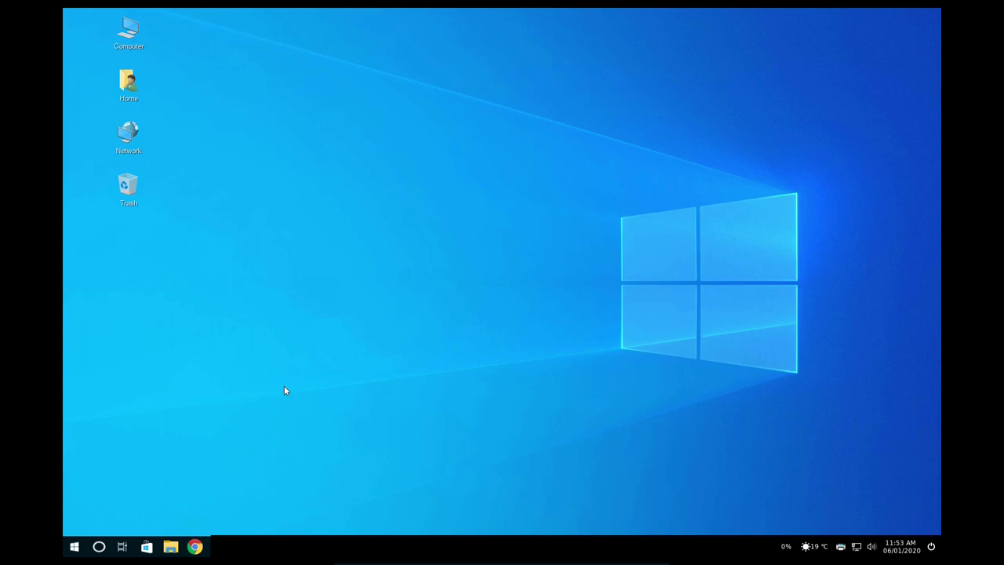
Insert the Guest Additions CD image from Devices and run its software.
{"action": "mouse_move", "coordinate": [462, 562]}
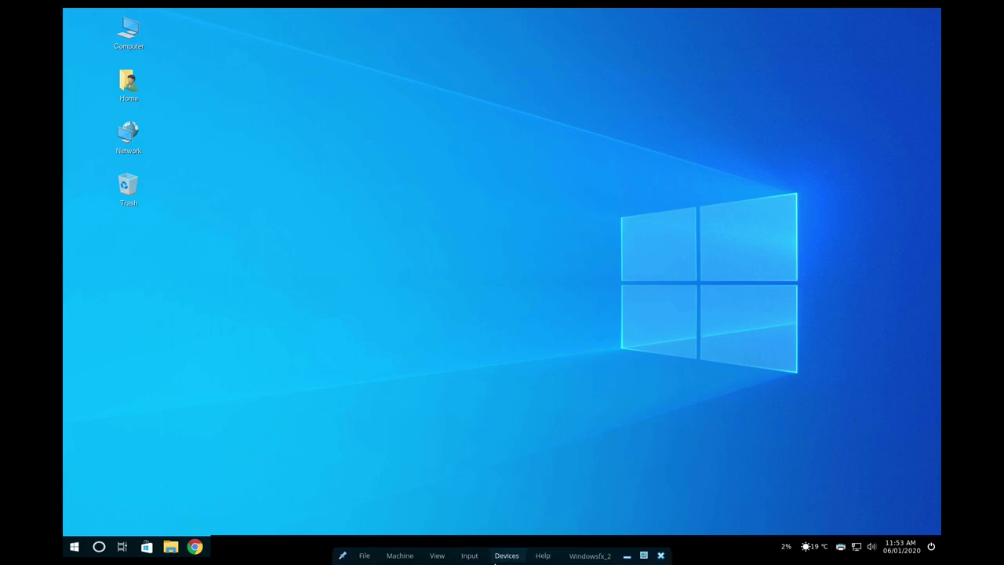
{"action": "left_click", "coordinate": [507, 555]}
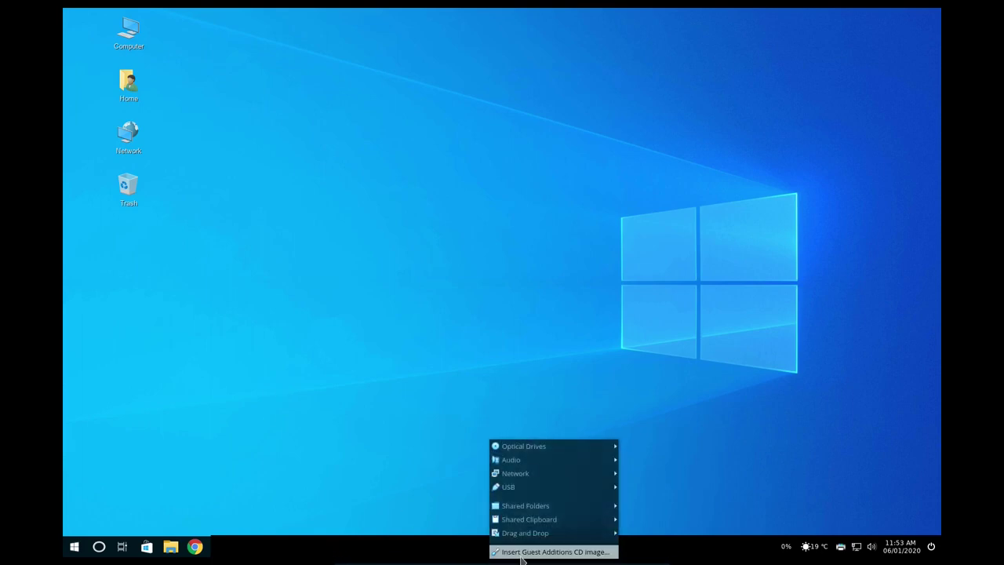
{"action": "left_click", "coordinate": [521, 555]}
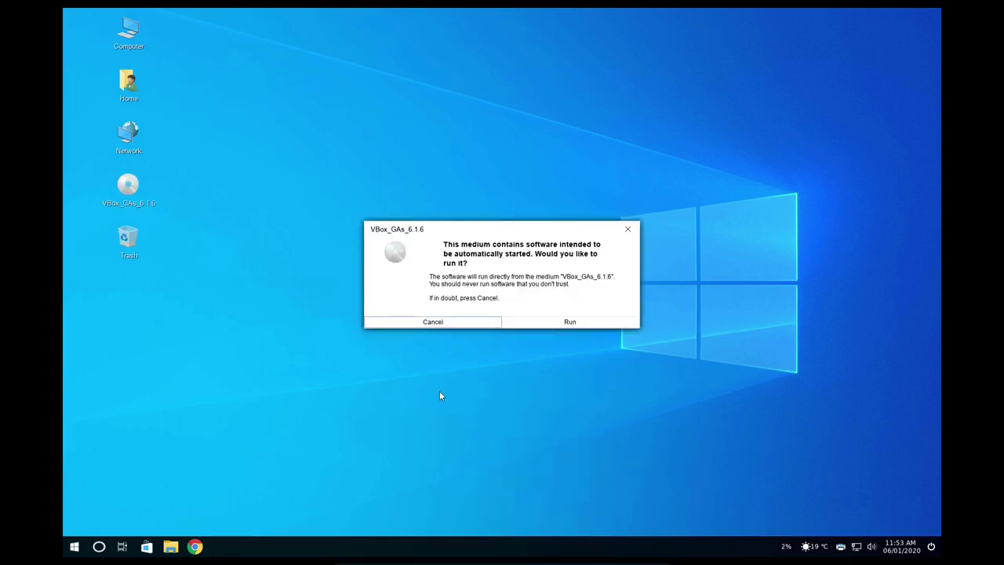
{"action": "left_click", "coordinate": [576, 330]}
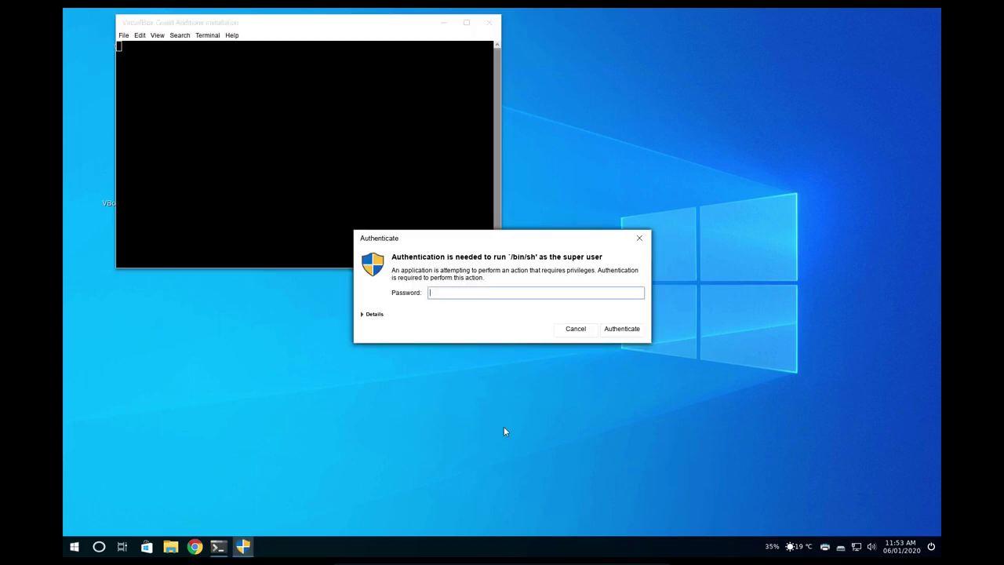
Authorize the Guest Additions 6.1.6 installer with the account password and close its finished terminal.
{"action": "type", "text": "••••••••••"}
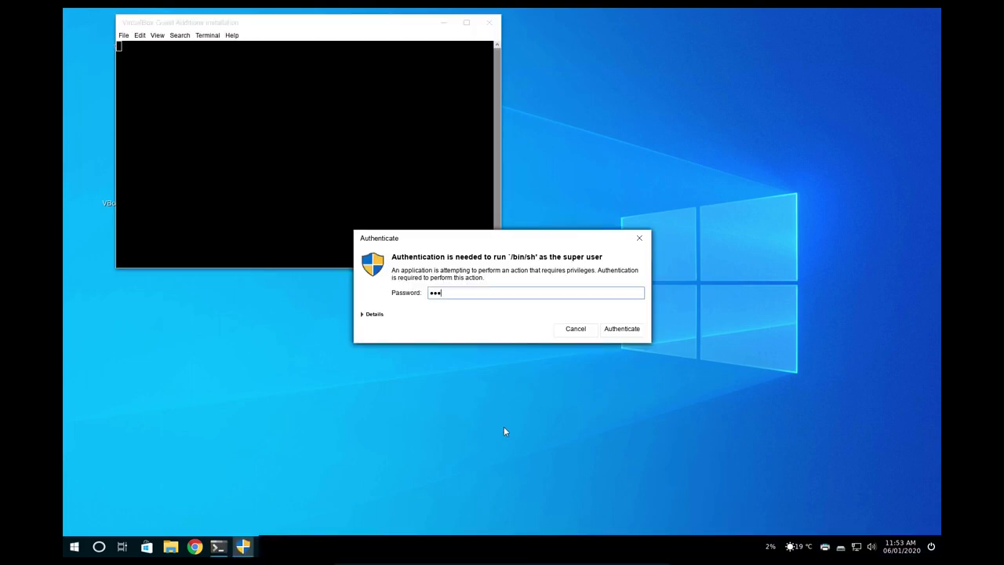
{"action": "type", "text": "••"}
{"action": "key", "text": "Return"}
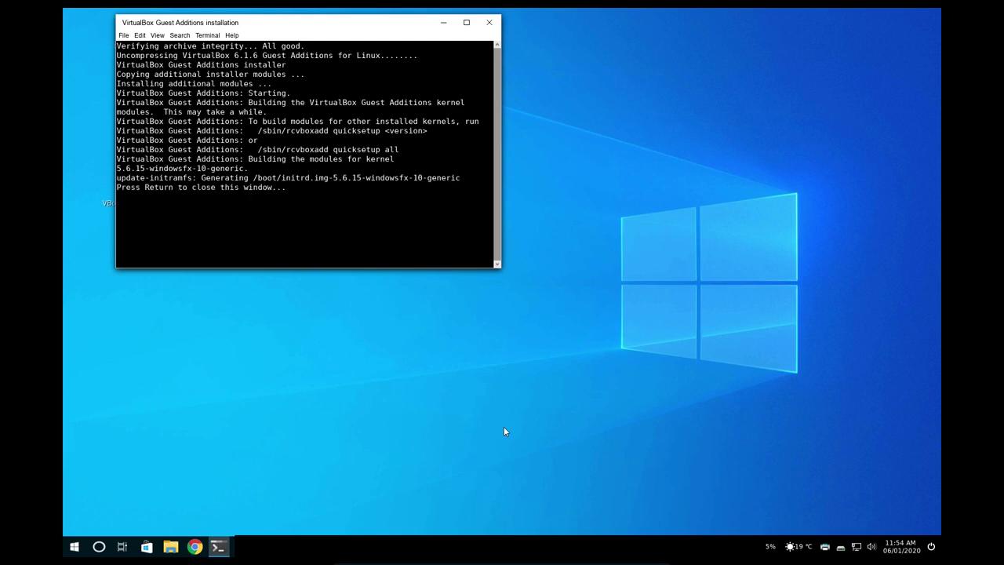
{"action": "key", "text": "Return"}
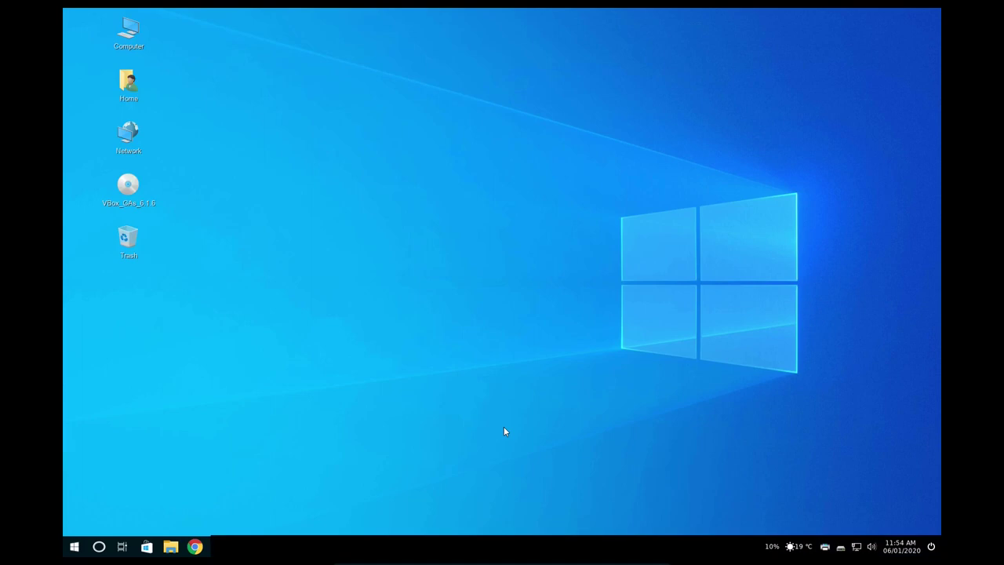
Reapply 1680 x 1050 (16:10) in Display settings, keep the configuration, and close the window.
{"action": "left_click", "coordinate": [75, 547]}
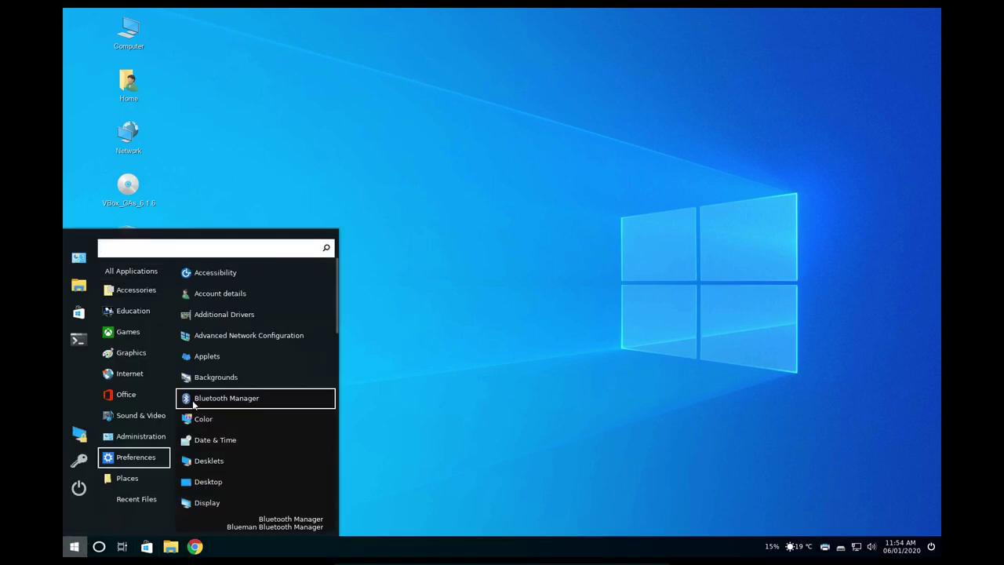
{"action": "type", "text": "dis"}
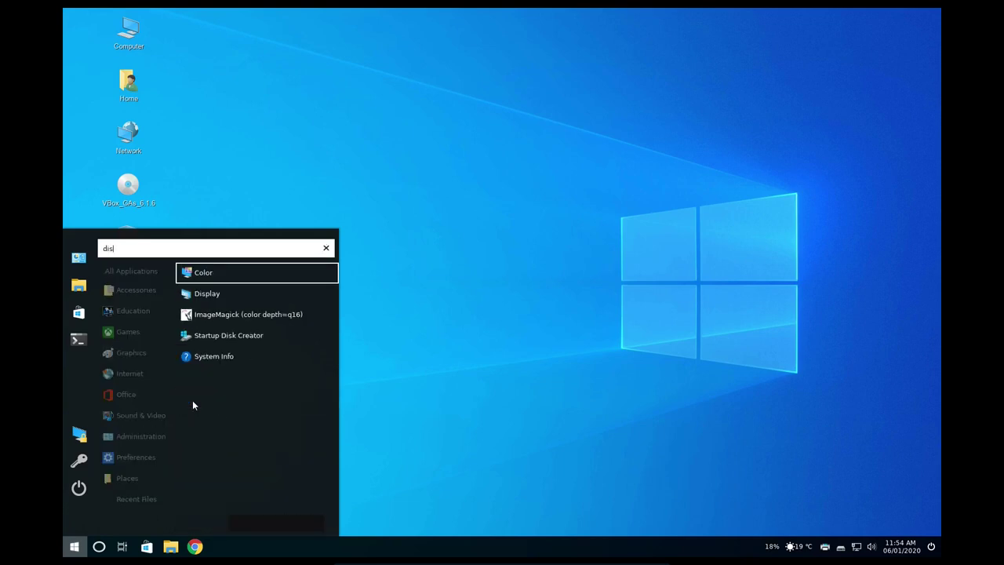
{"action": "left_click", "coordinate": [200, 293]}
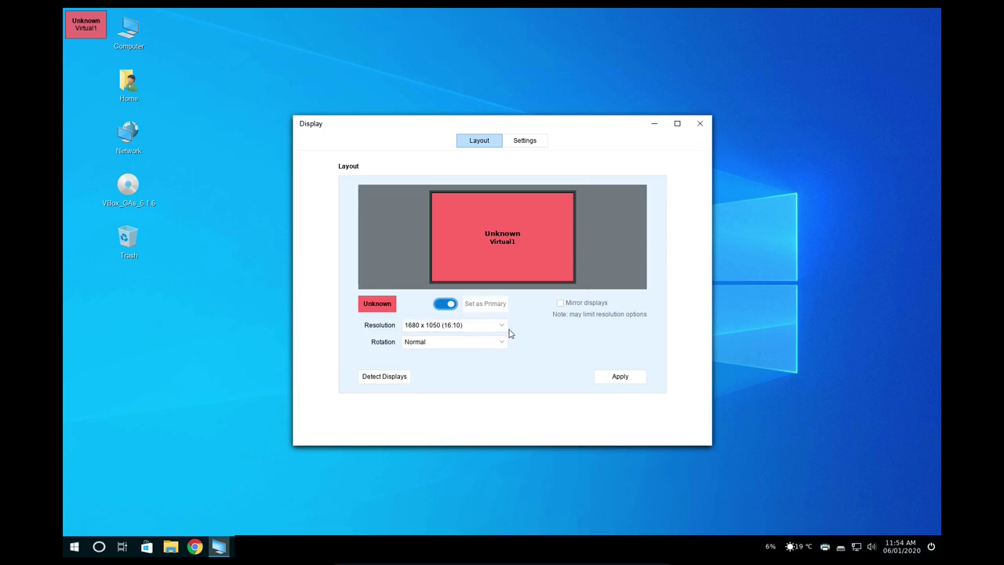
{"action": "scroll", "coordinate": [504, 330], "scroll_direction": "up", "scroll_amount": 1}
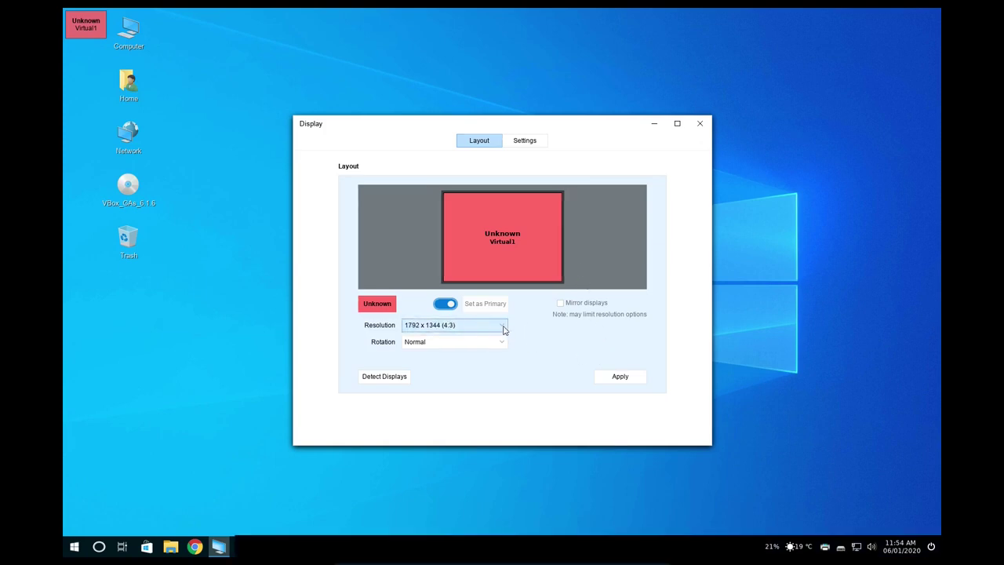
{"action": "left_click", "coordinate": [504, 327]}
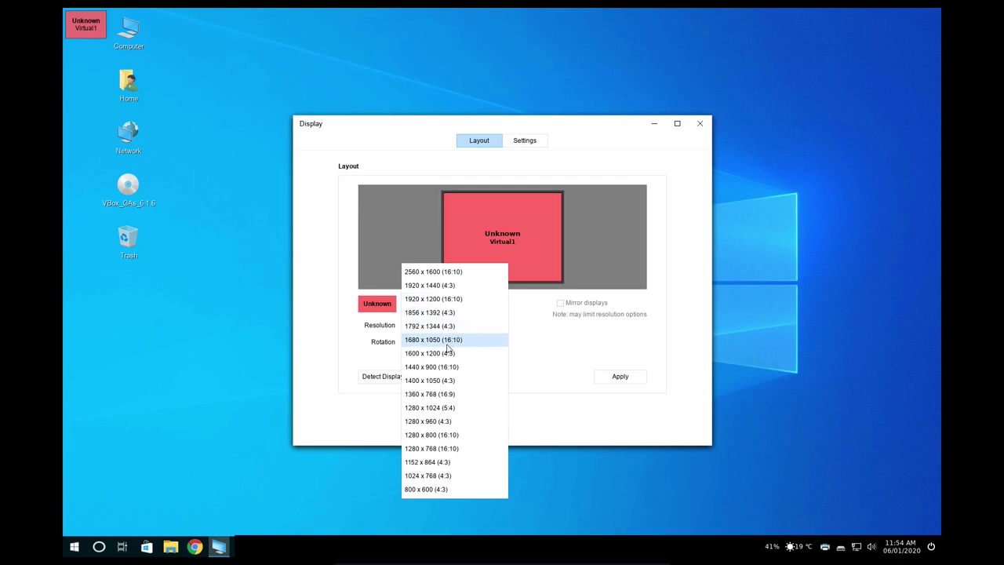
{"action": "left_click", "coordinate": [447, 342]}
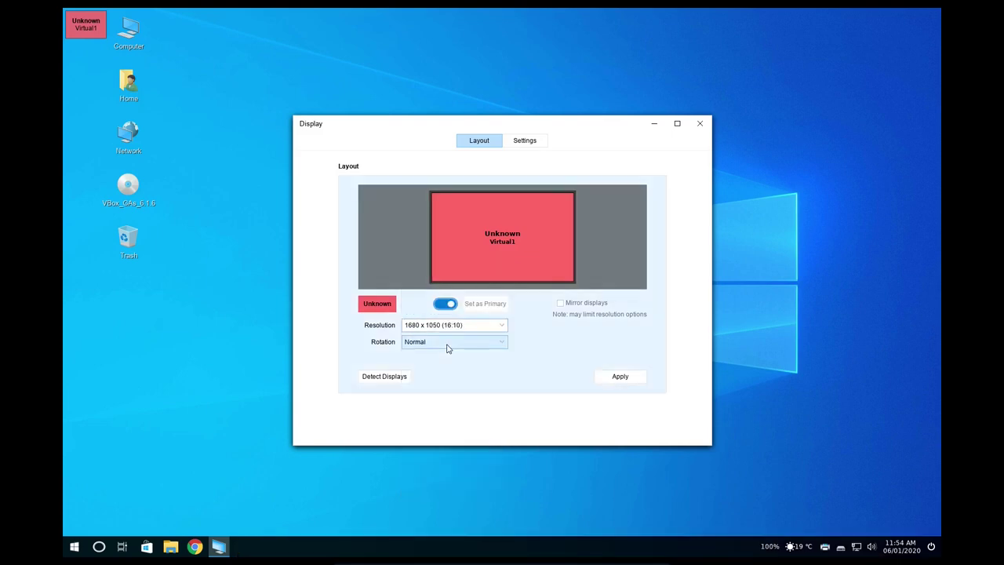
{"action": "left_click", "coordinate": [625, 384]}
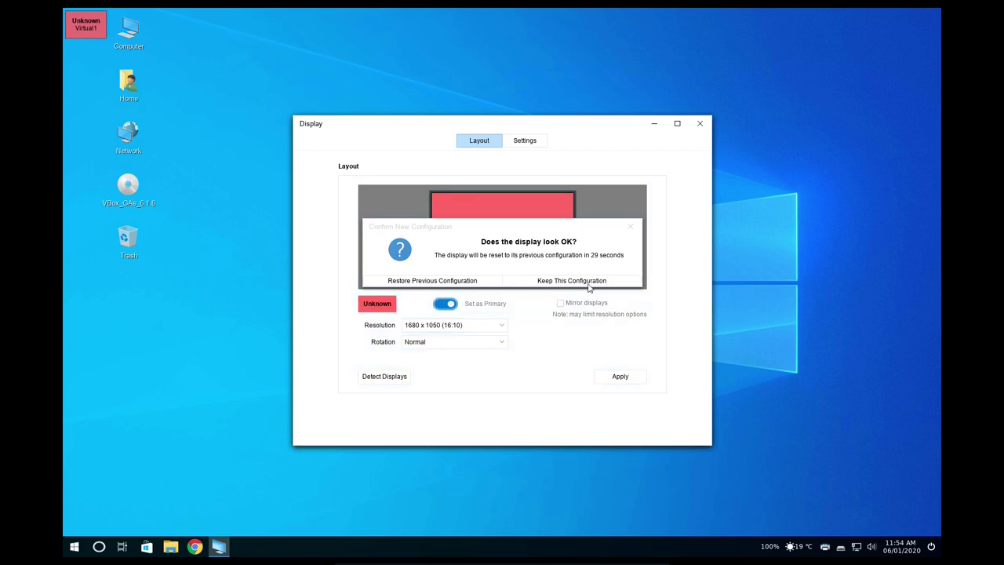
{"action": "left_click", "coordinate": [589, 287]}
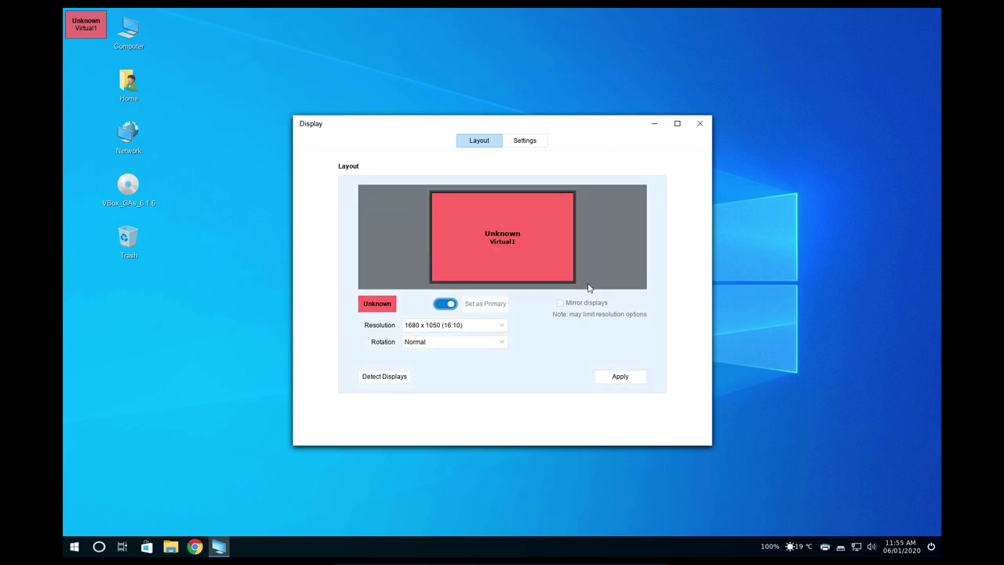
{"action": "left_click", "coordinate": [698, 124]}
Restart the guest system from the application launcher's power options.
{"action": "left_click", "coordinate": [82, 546]}
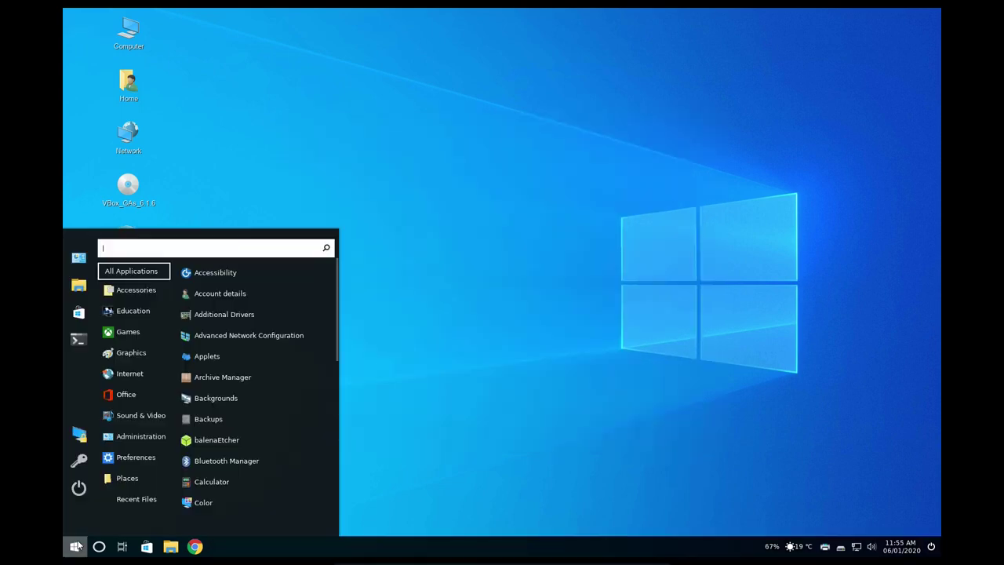
{"action": "left_click", "coordinate": [79, 488]}
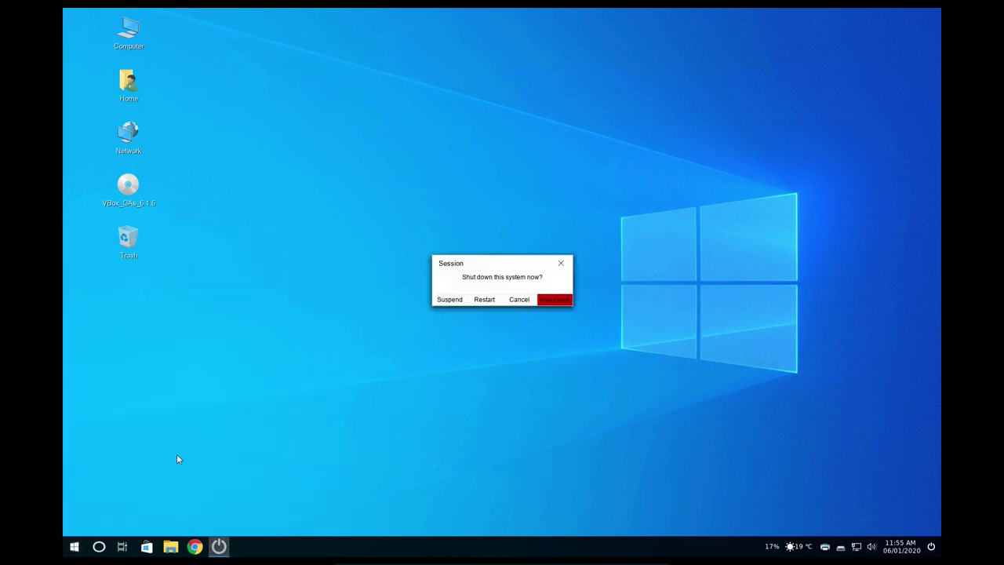
{"action": "left_click", "coordinate": [484, 298]}
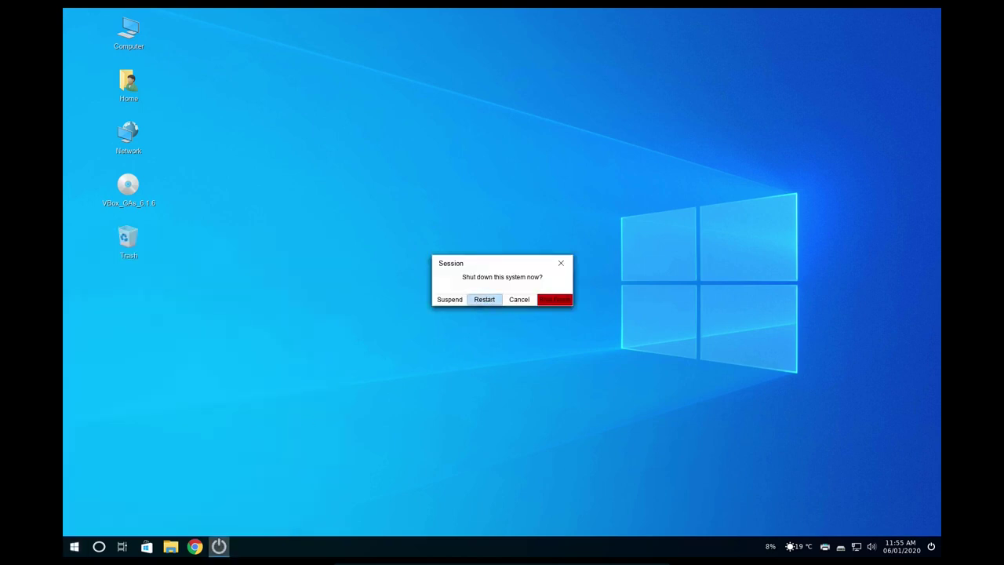